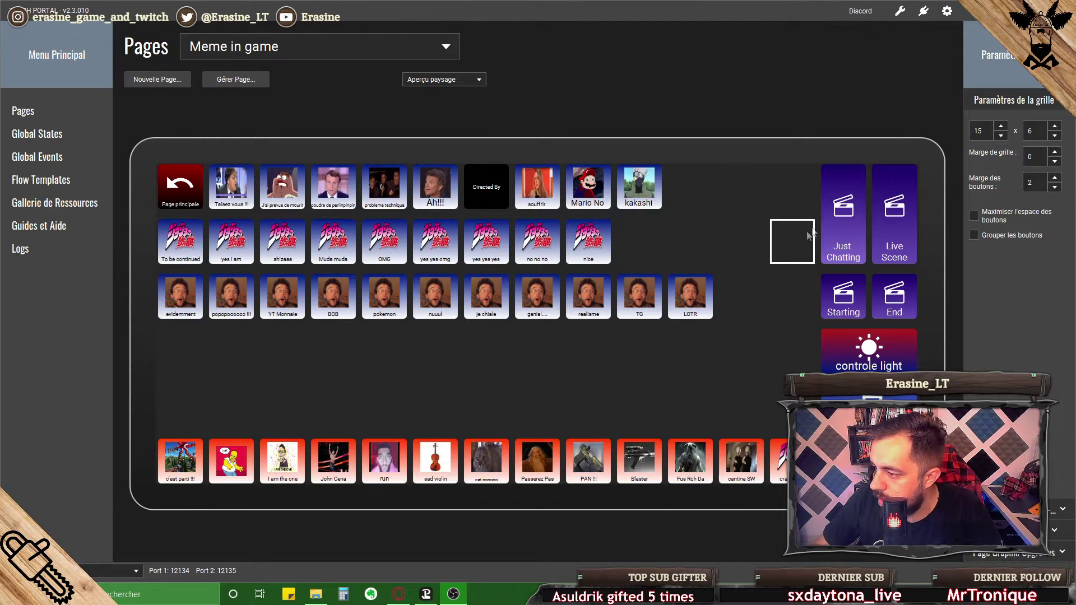
Step: Add a second OBS Définir Scène action to the Just Chatting button and view its scene choices
{"action": "left_click", "coordinate": [847, 206]}
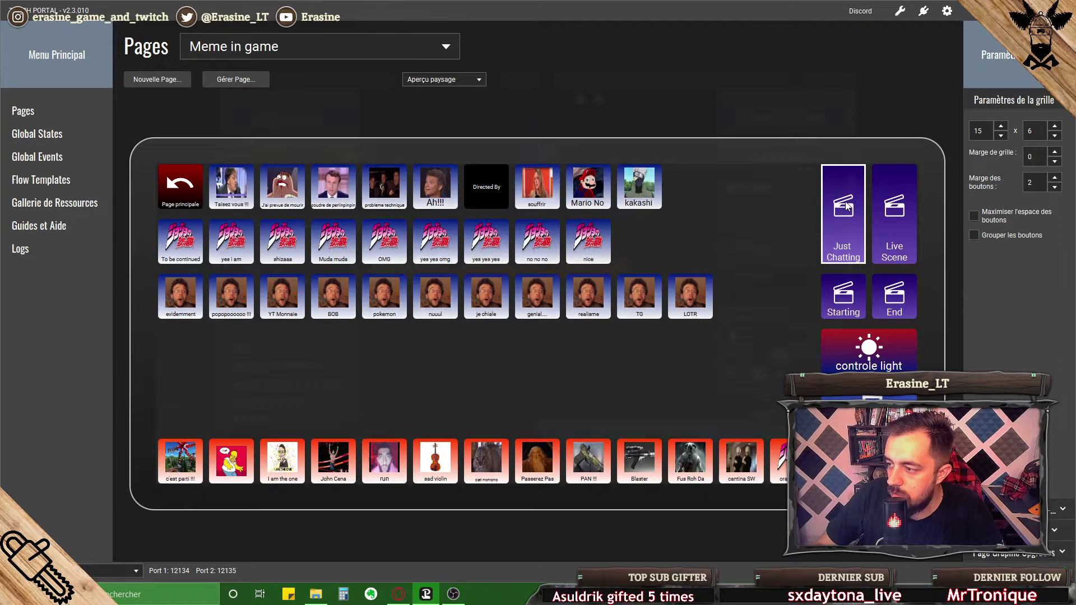
{"action": "left_click", "coordinate": [847, 206]}
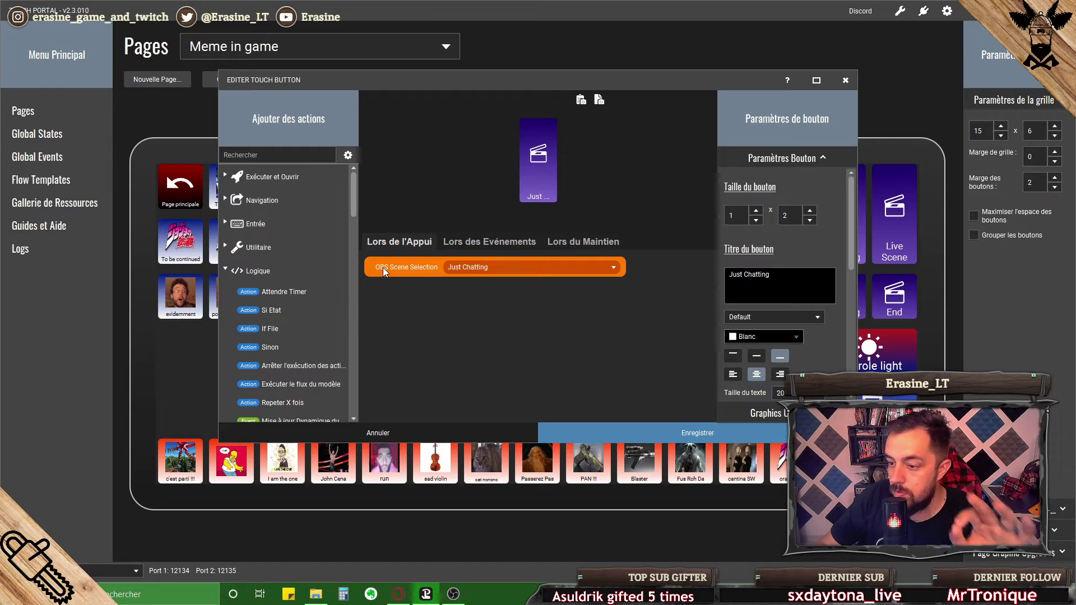
{"action": "scroll", "coordinate": [264, 269], "scroll_direction": "down", "scroll_amount": 10}
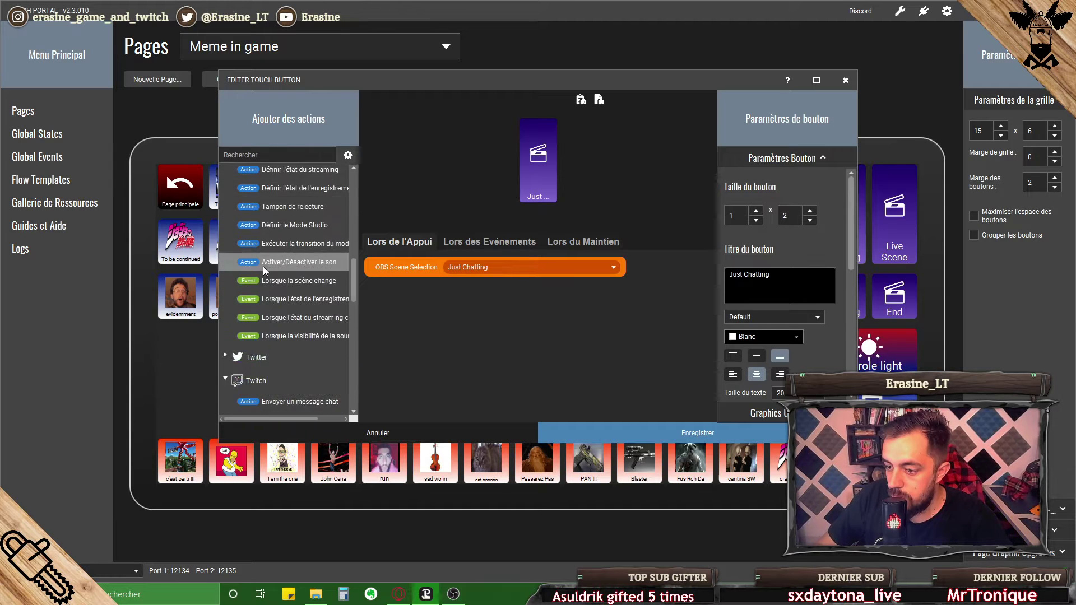
{"action": "scroll", "coordinate": [264, 267], "scroll_direction": "down", "scroll_amount": 6}
{"action": "scroll", "coordinate": [291, 263], "scroll_direction": "up", "scroll_amount": 12}
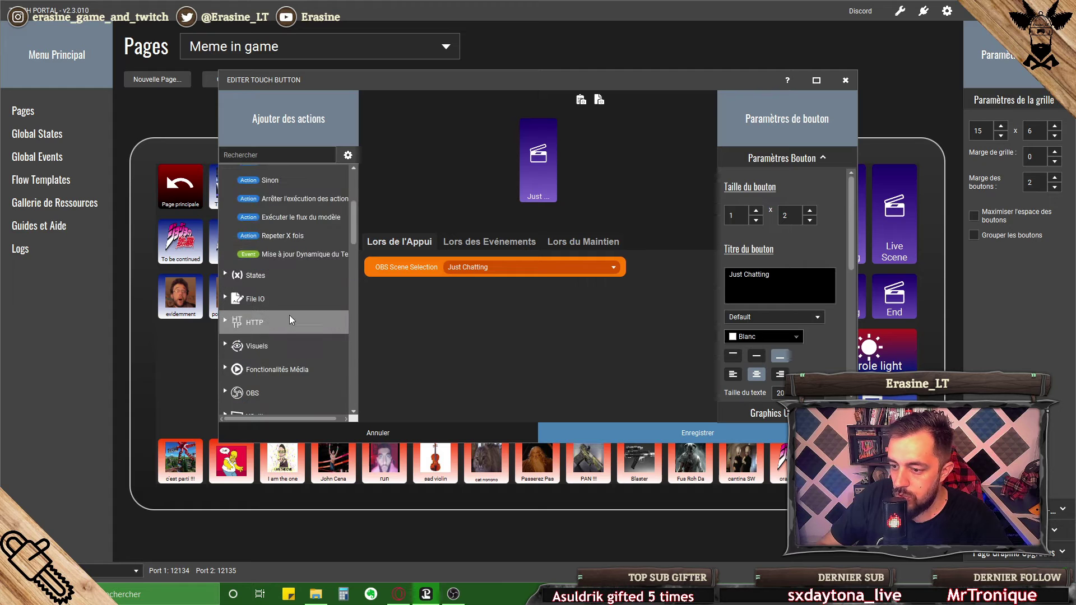
{"action": "left_click", "coordinate": [227, 392]}
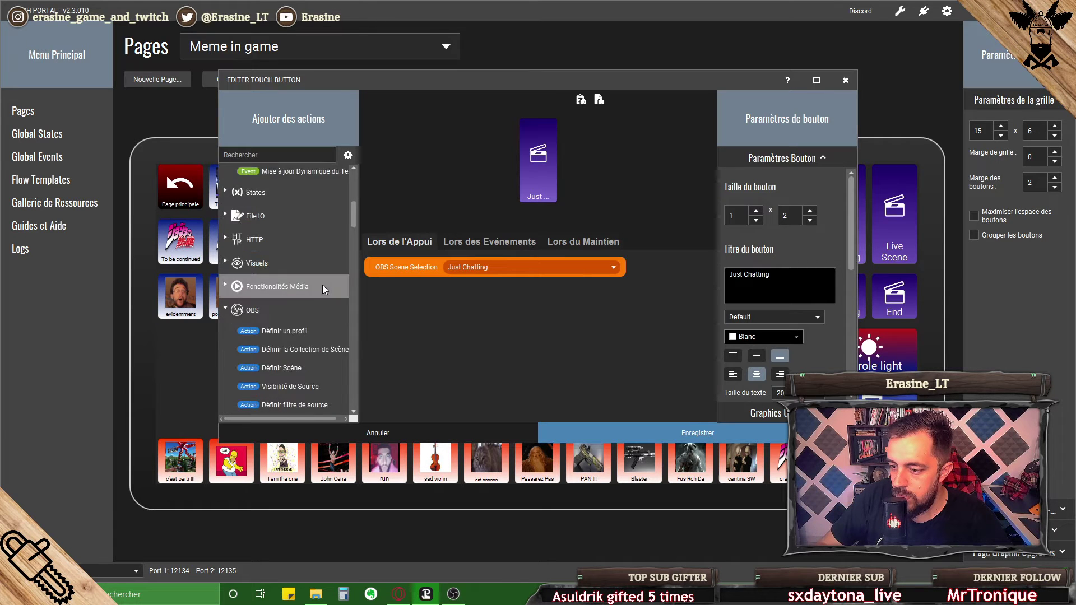
{"action": "scroll", "coordinate": [321, 286], "scroll_direction": "down", "scroll_amount": 3}
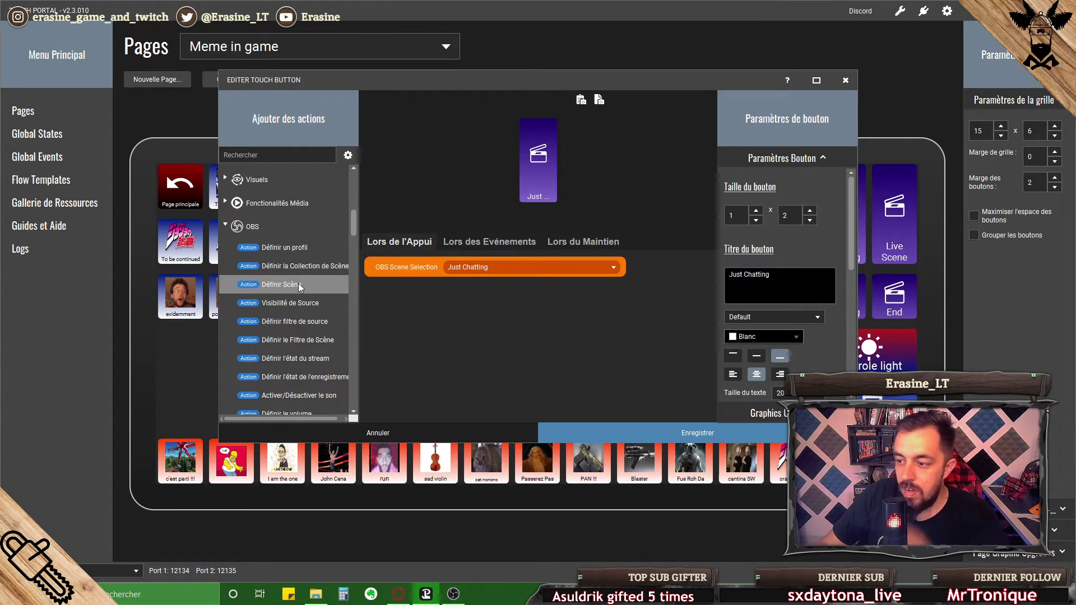
{"action": "double_click", "coordinate": [298, 283]}
{"action": "left_click", "coordinate": [488, 287]}
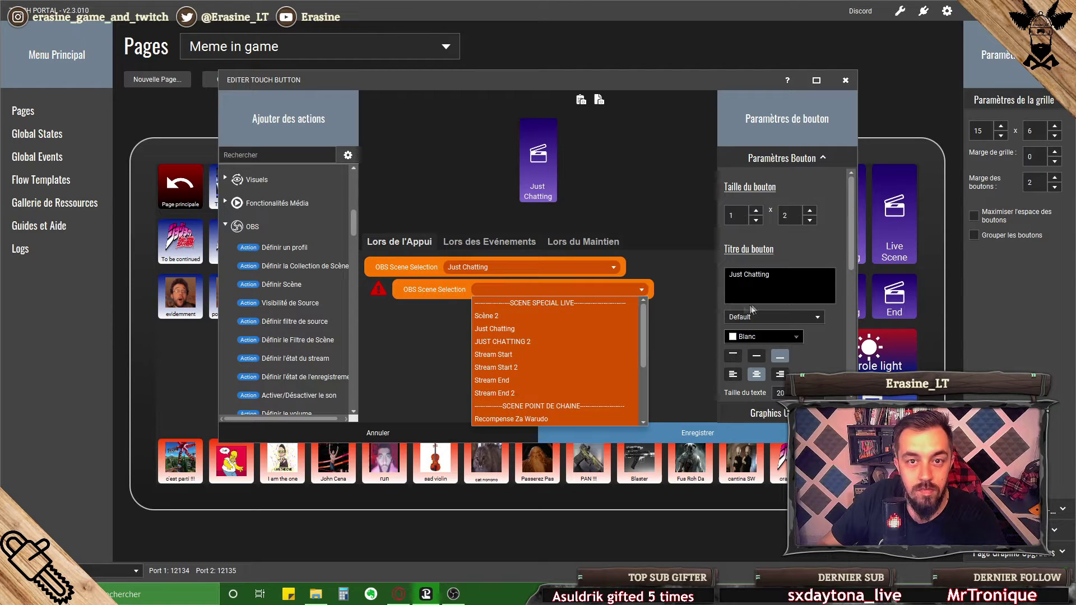
{"action": "left_click", "coordinate": [690, 297]}
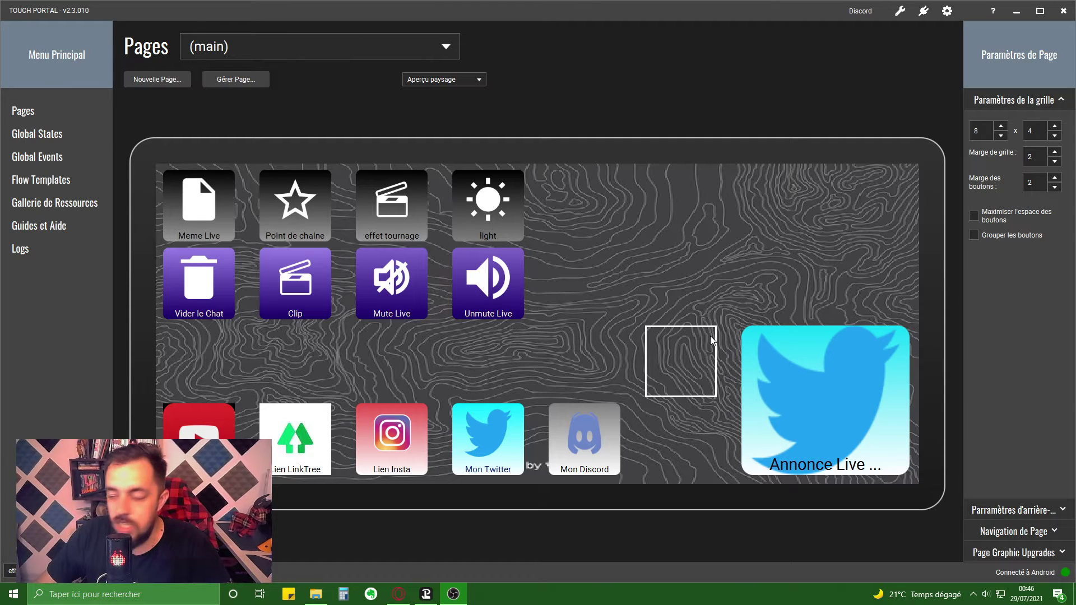
Step: Add a Twitter Envoyer un tweet action to the Annonce Live Twitter button on the (main) page
{"action": "left_click", "coordinate": [786, 395]}
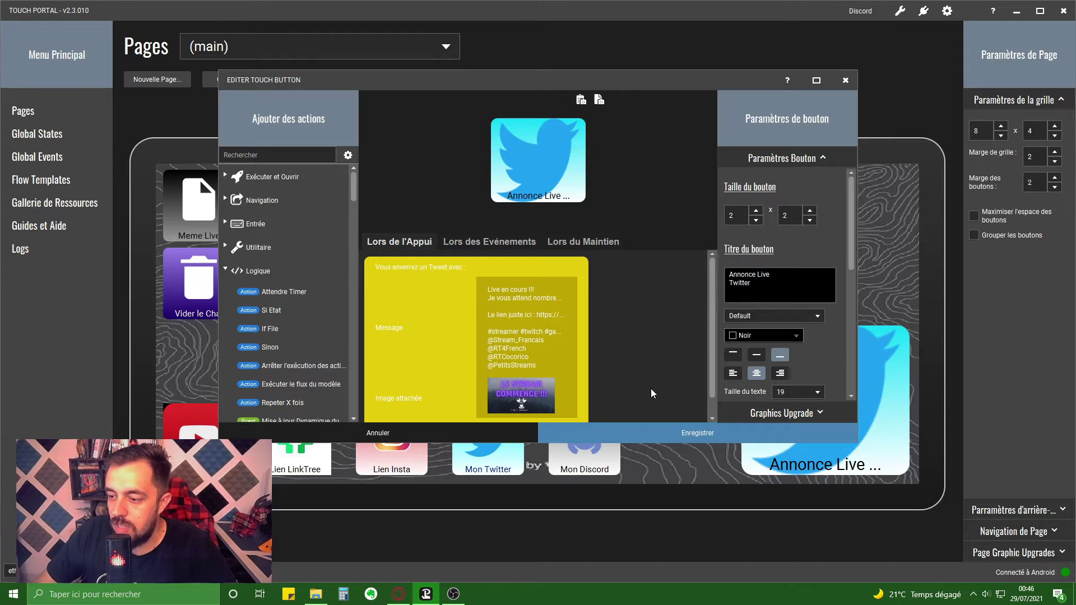
{"action": "scroll", "coordinate": [245, 300], "scroll_direction": "down", "scroll_amount": 10}
{"action": "scroll", "coordinate": [245, 299], "scroll_direction": "down", "scroll_amount": 10}
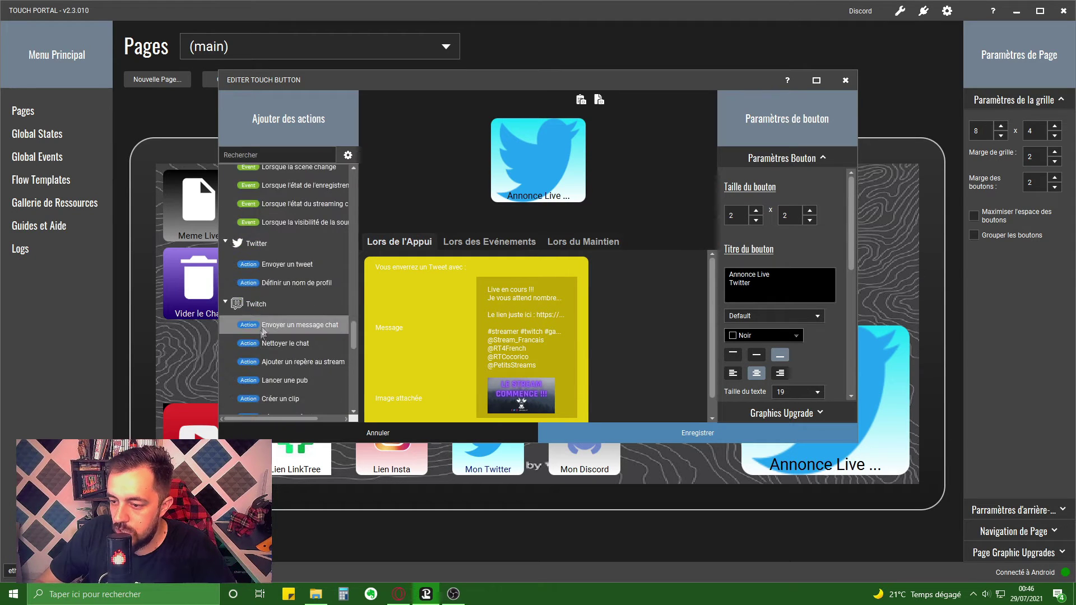
{"action": "left_click_drag", "start_coordinate": [264, 274], "coordinate": [626, 345]}
{"action": "scroll", "coordinate": [447, 348], "scroll_direction": "down", "scroll_amount": 1}
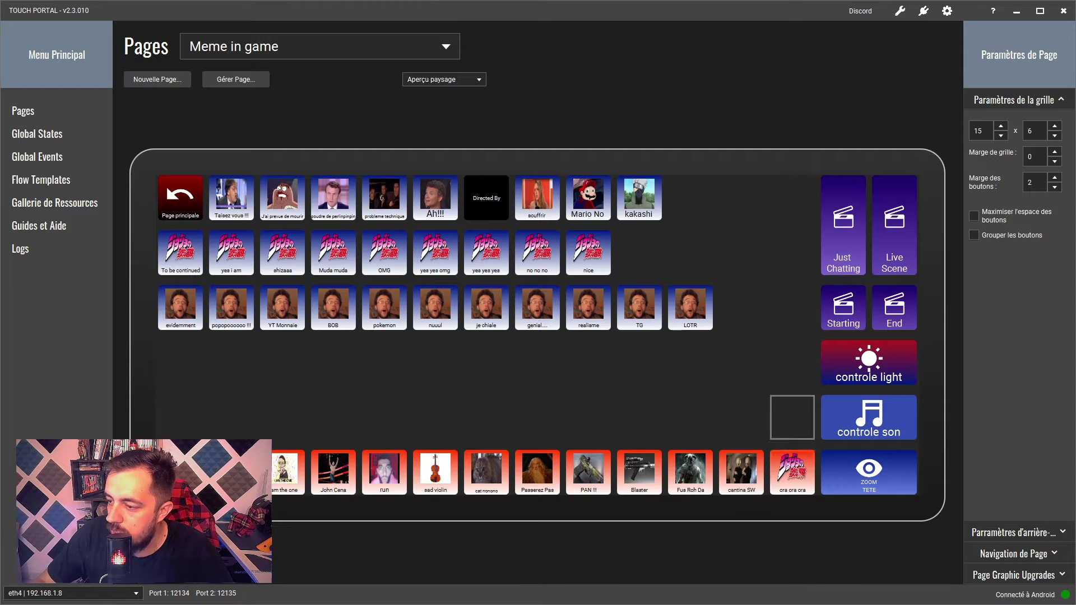
Step: Switch to the Controle Musique page and start music playback
{"action": "left_click", "coordinate": [429, 45]}
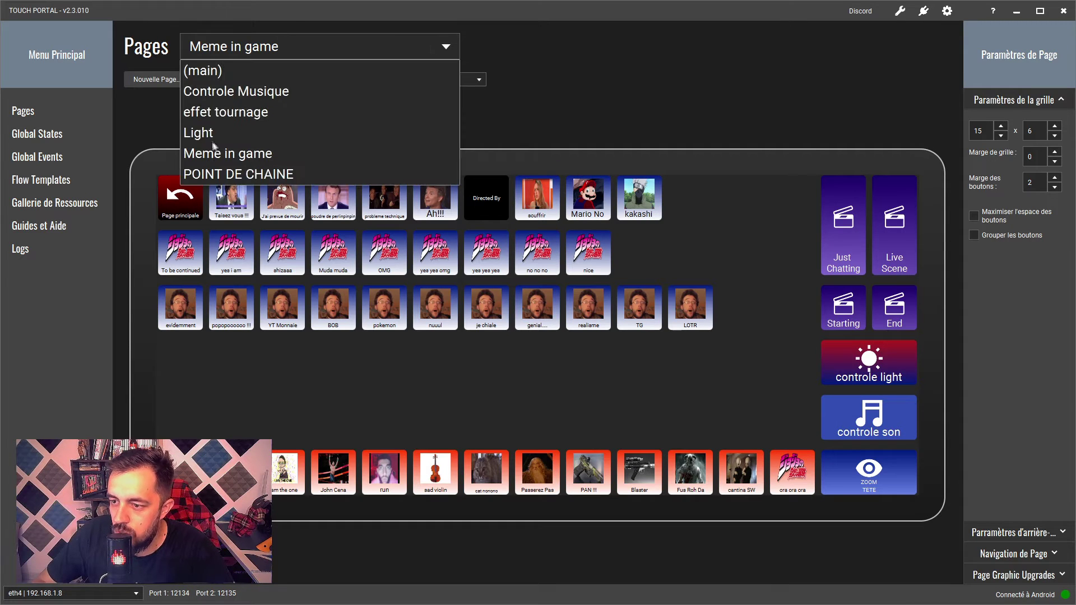
{"action": "left_click", "coordinate": [236, 92]}
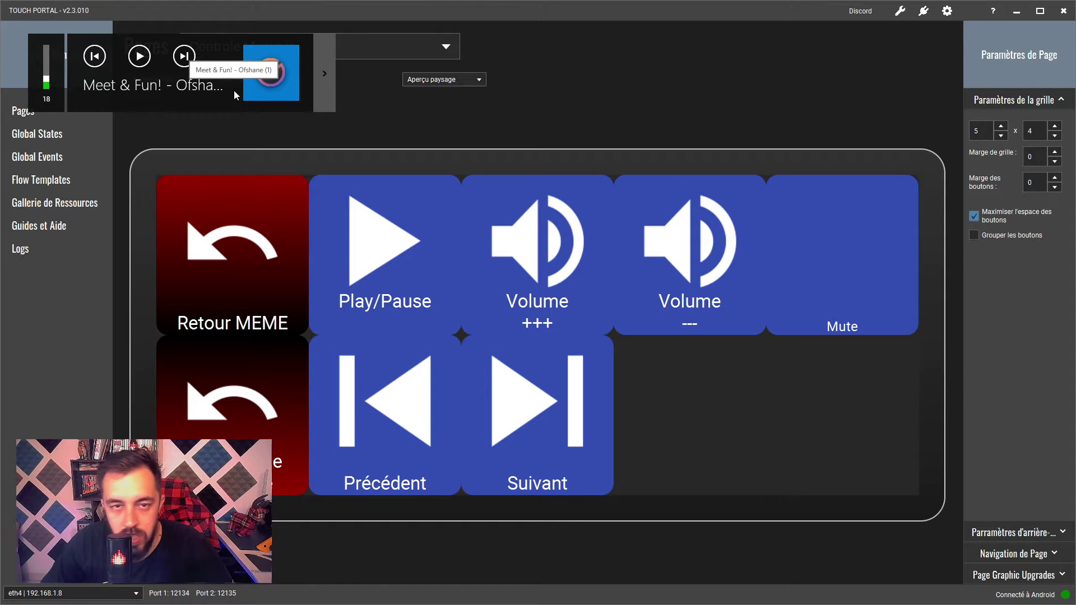
{"action": "key", "text": "XF86AudioPlay"}
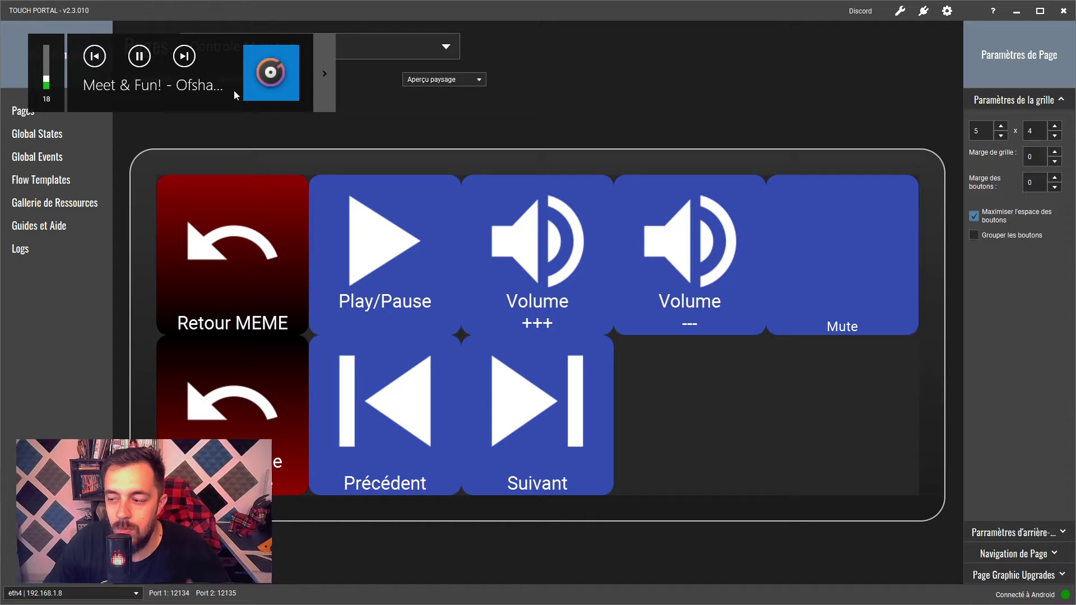
Step: Test the volume controls by raising and lowering the system volume
{"action": "key", "text": "XF86AudioRaiseVolume"}
{"action": "key", "text": "XF86AudioRaiseVolume"}
{"action": "key", "text": "XF86AudioRaiseVolume"}
{"action": "key", "text": "XF86AudioLowerVolume"}
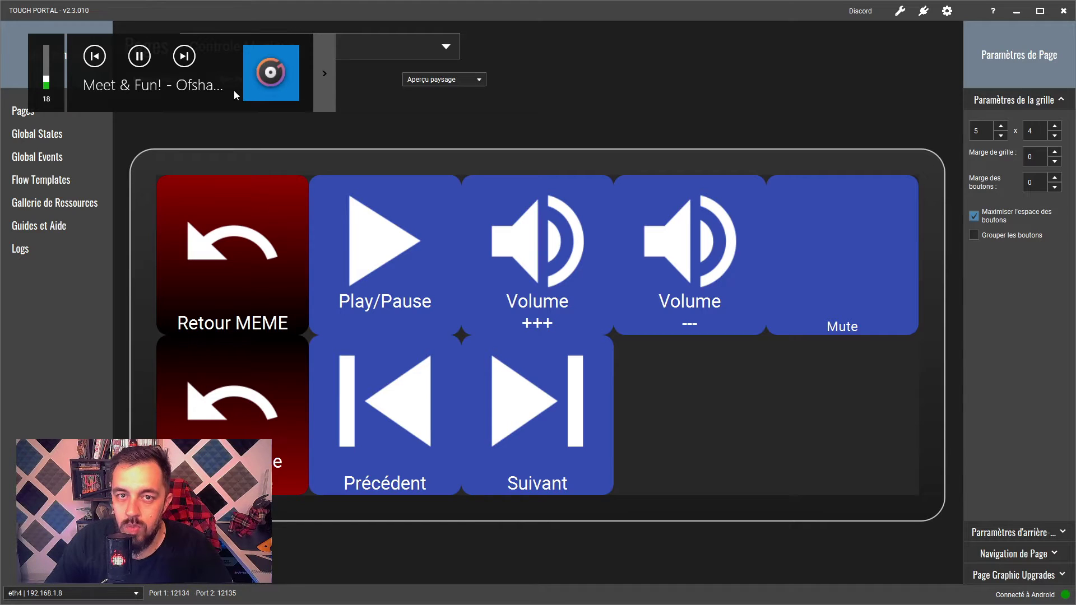
Step: Test muting and unmuting the sound, and skipping to the next track and back to the previous one
{"action": "key", "text": "XF86AudioMute"}
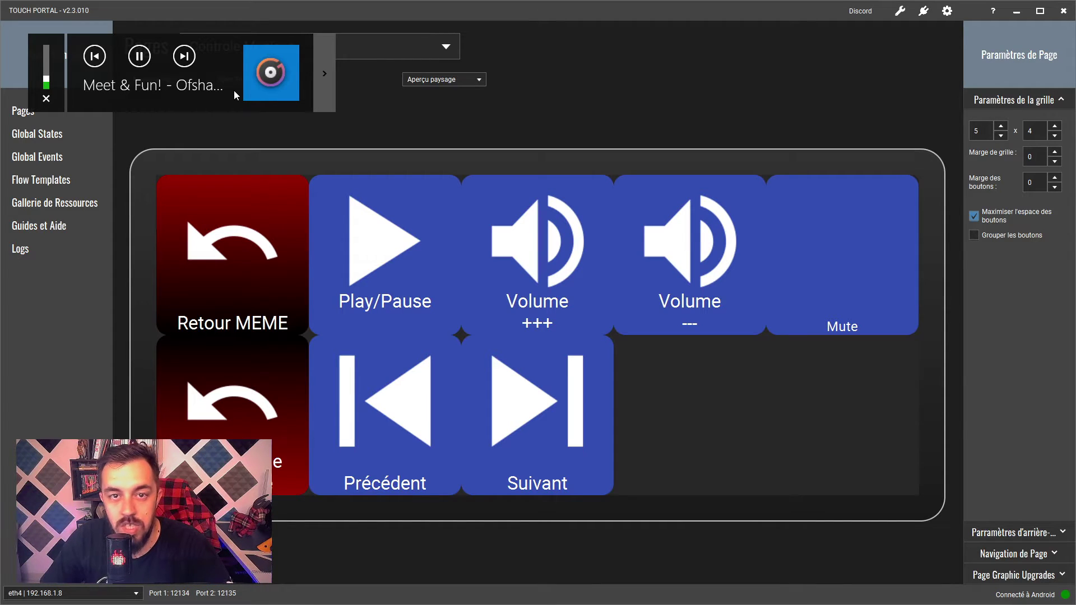
{"action": "key", "text": "XF86AudioMute"}
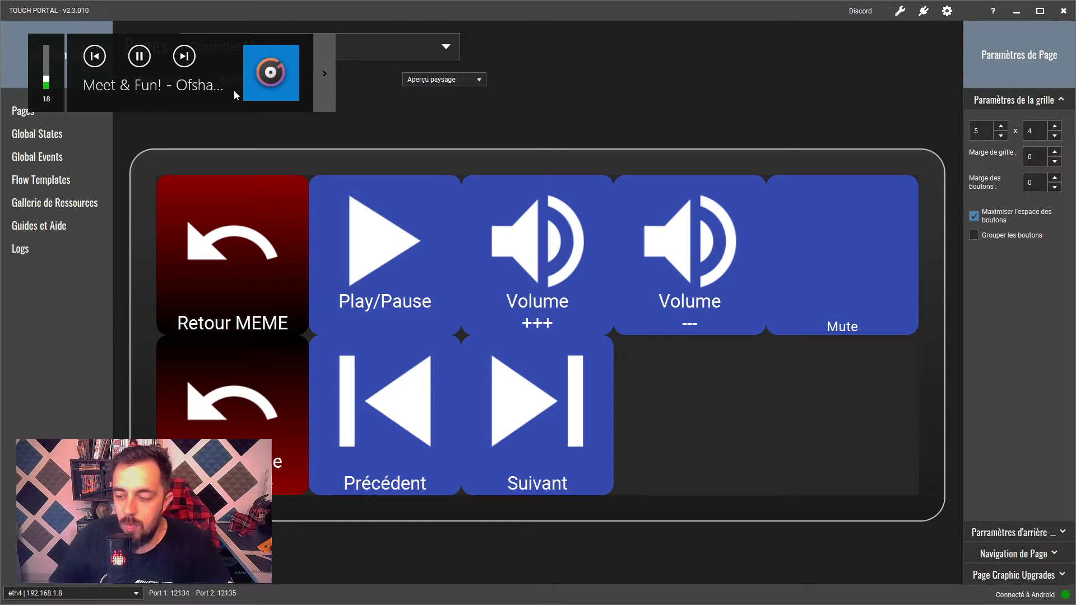
{"action": "key", "text": "XF86AudioNext"}
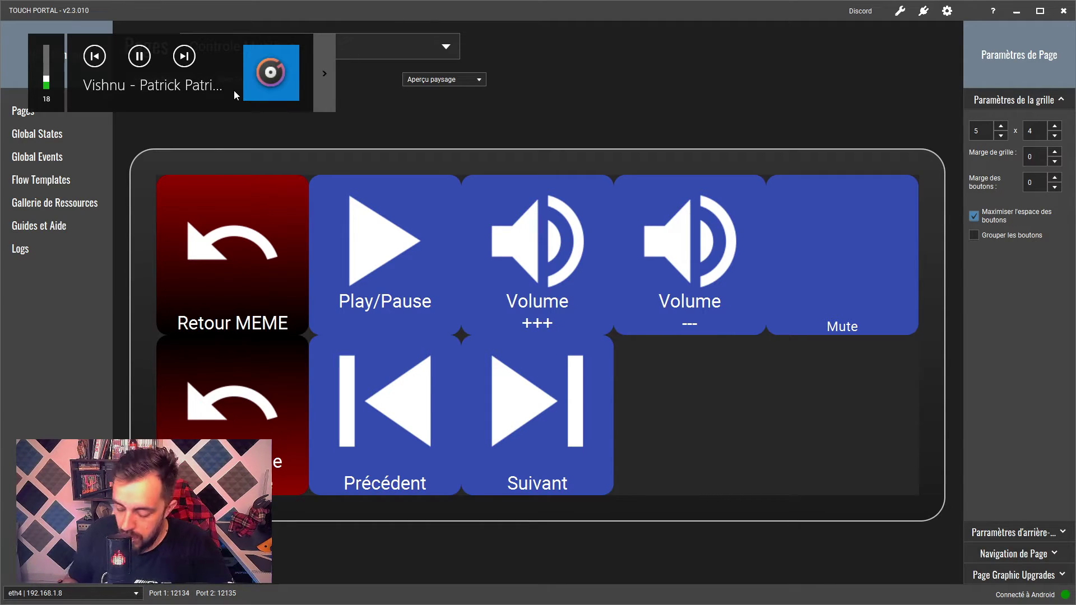
{"action": "key", "text": "XF86AudioPrev"}
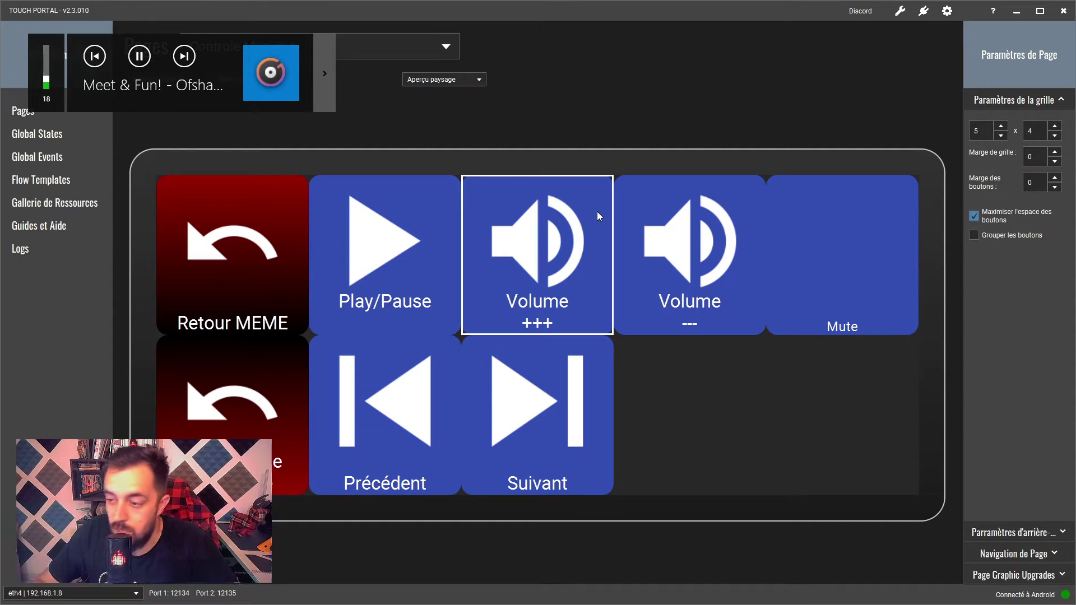
Step: Examine the Play/Pause button's actions alongside the available Fonctionalités Média actions, and save the button
{"action": "left_click", "coordinate": [354, 252]}
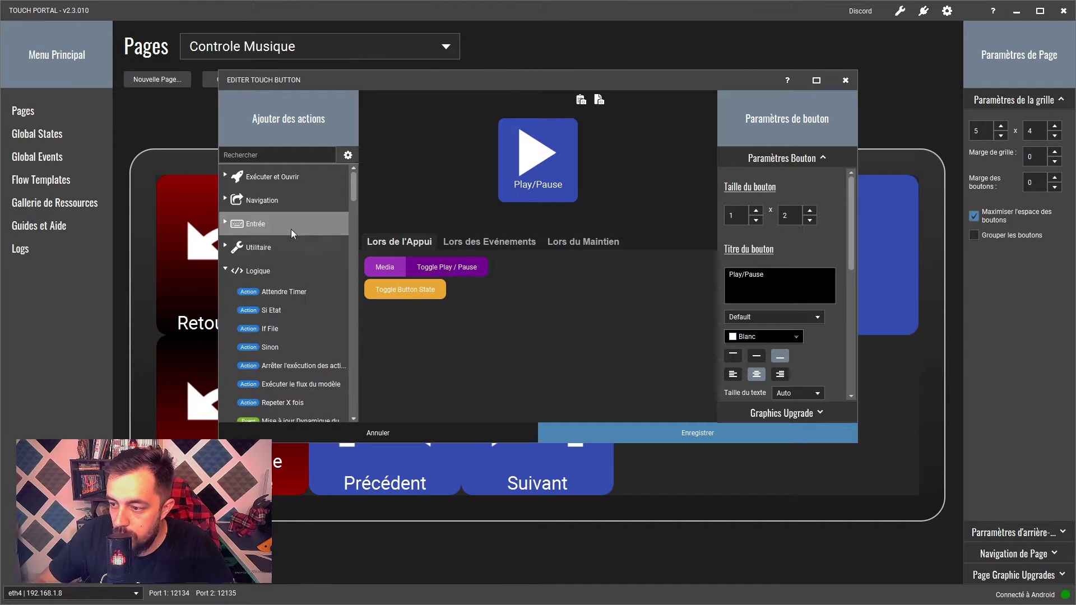
{"action": "scroll", "coordinate": [274, 331], "scroll_direction": "down", "scroll_amount": 2}
{"action": "scroll", "coordinate": [274, 332], "scroll_direction": "up", "scroll_amount": 2}
{"action": "scroll", "coordinate": [276, 229], "scroll_direction": "down", "scroll_amount": 6}
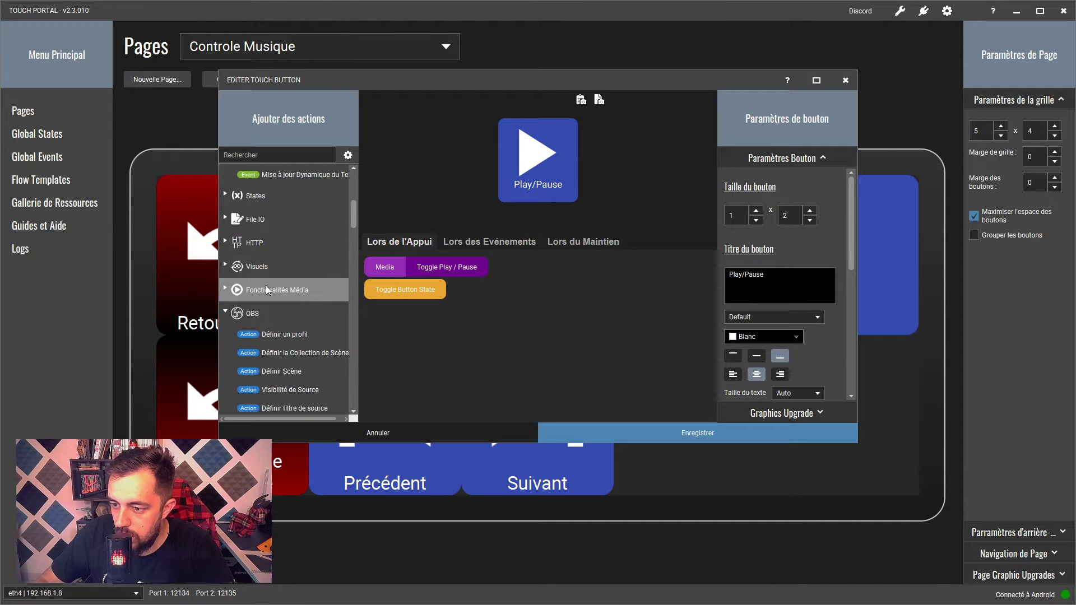
{"action": "left_click", "coordinate": [226, 289]}
{"action": "scroll", "coordinate": [308, 234], "scroll_direction": "down", "scroll_amount": 3}
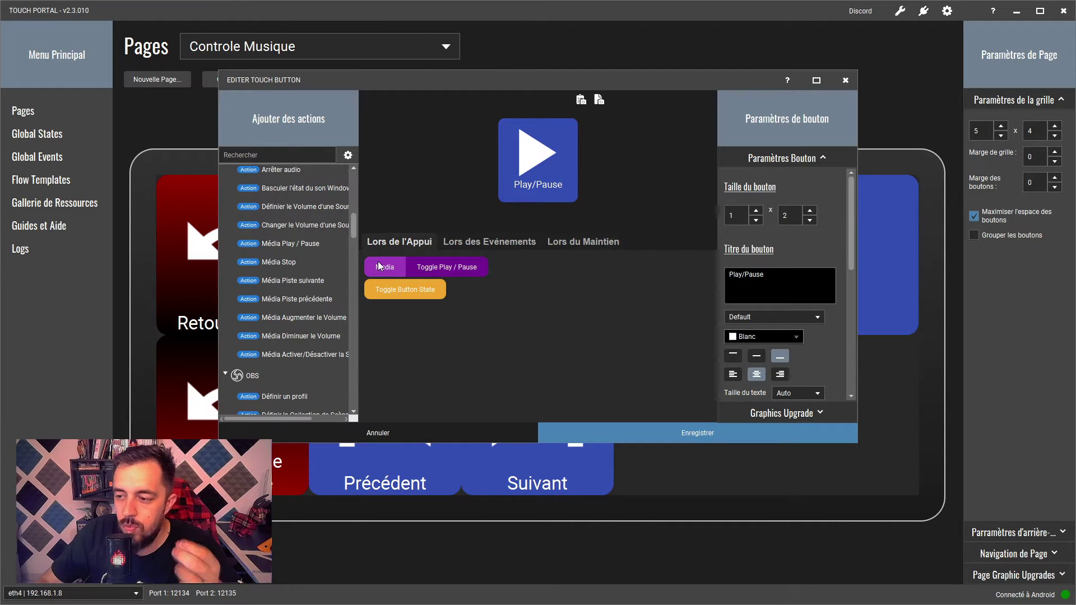
{"action": "left_click", "coordinate": [625, 426]}
Step: Review the actions assigned to the Mute, Précédent and Volume +++ buttons, saving each one
{"action": "double_click", "coordinate": [822, 254]}
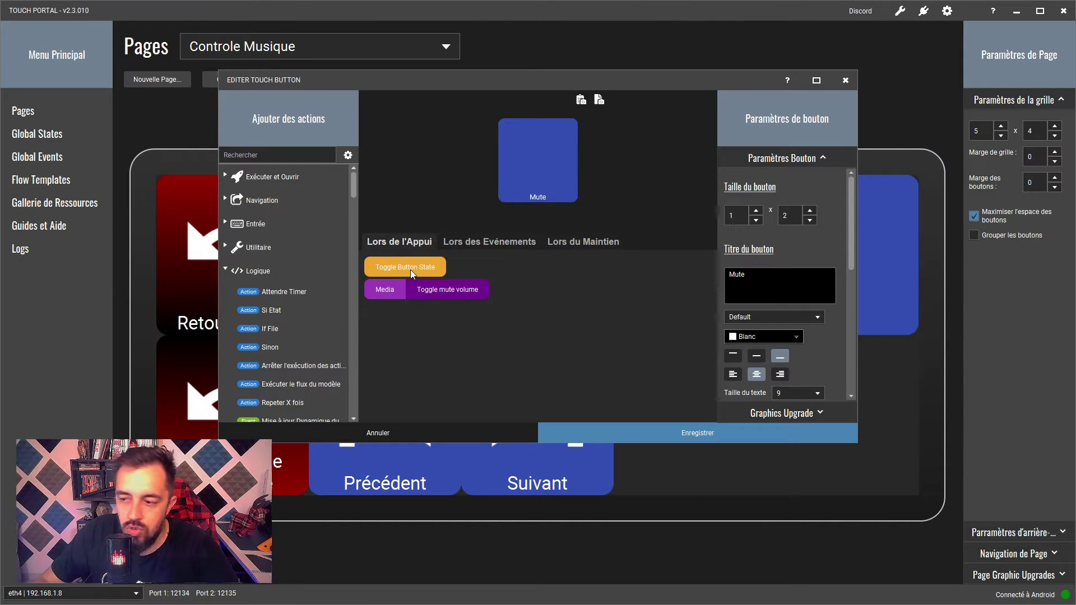
{"action": "left_click", "coordinate": [650, 430]}
{"action": "double_click", "coordinate": [448, 427]}
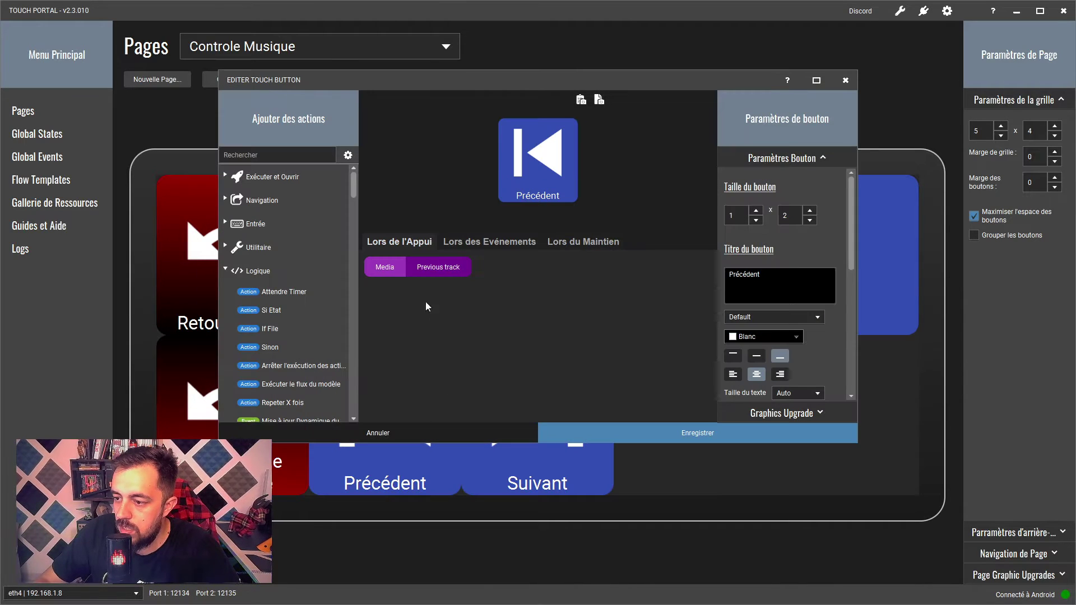
{"action": "left_click", "coordinate": [651, 431]}
{"action": "double_click", "coordinate": [562, 277]}
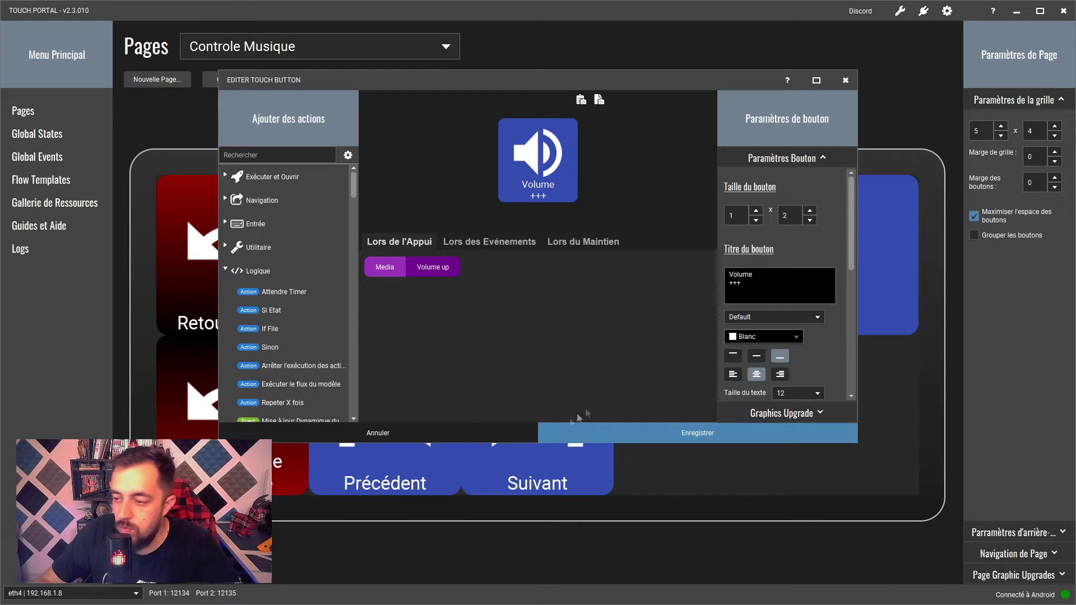
{"action": "left_click", "coordinate": [583, 430]}
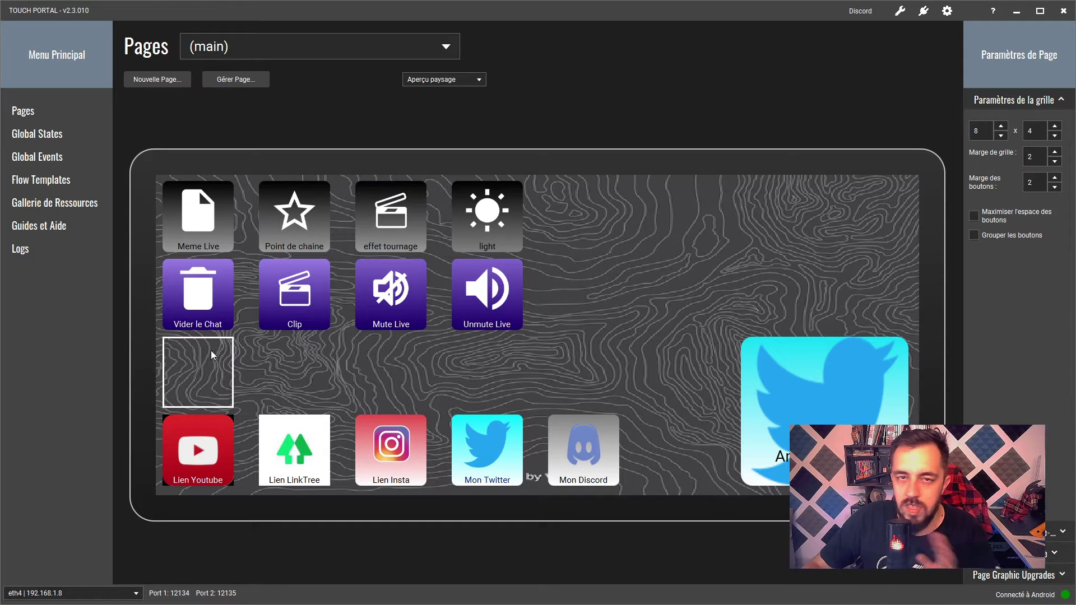
{"action": "left_click", "coordinate": [229, 427]}
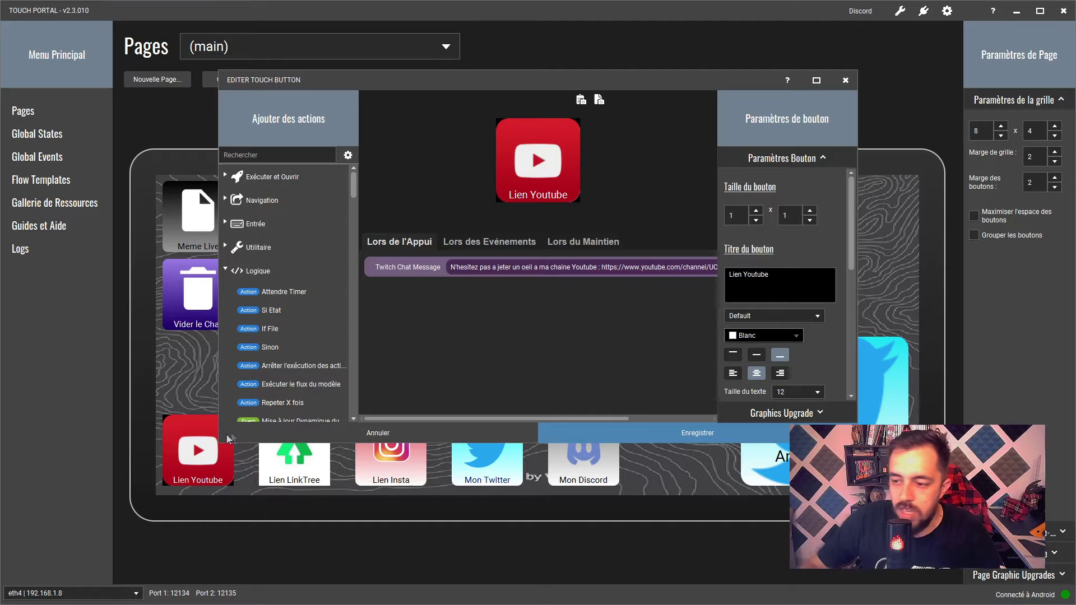
{"action": "scroll", "coordinate": [316, 317], "scroll_direction": "down", "scroll_amount": 2}
{"action": "scroll", "coordinate": [316, 314], "scroll_direction": "down", "scroll_amount": 8}
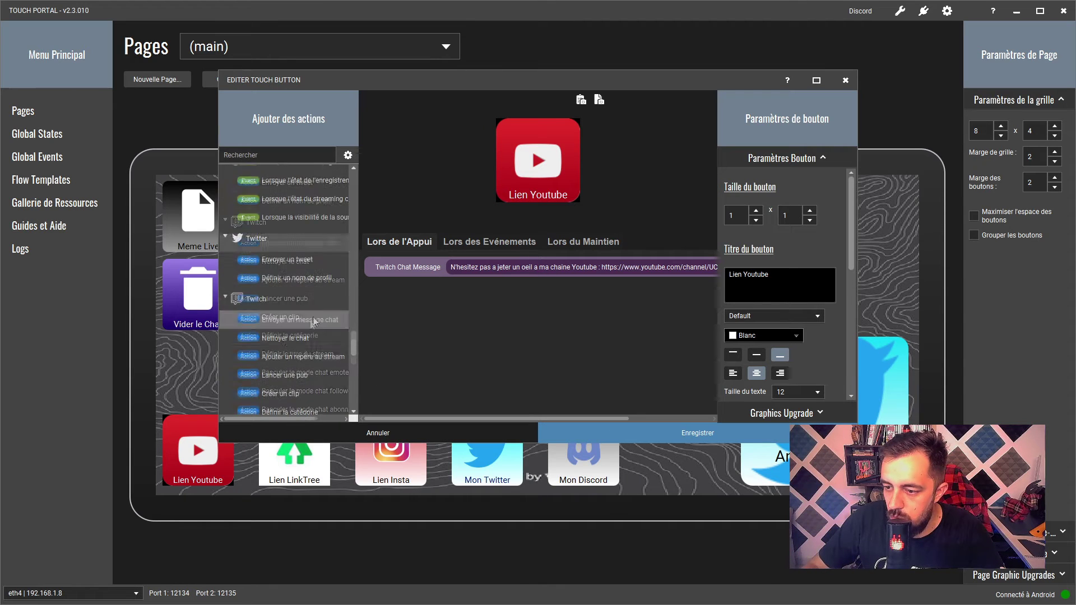
{"action": "double_click", "coordinate": [330, 246]}
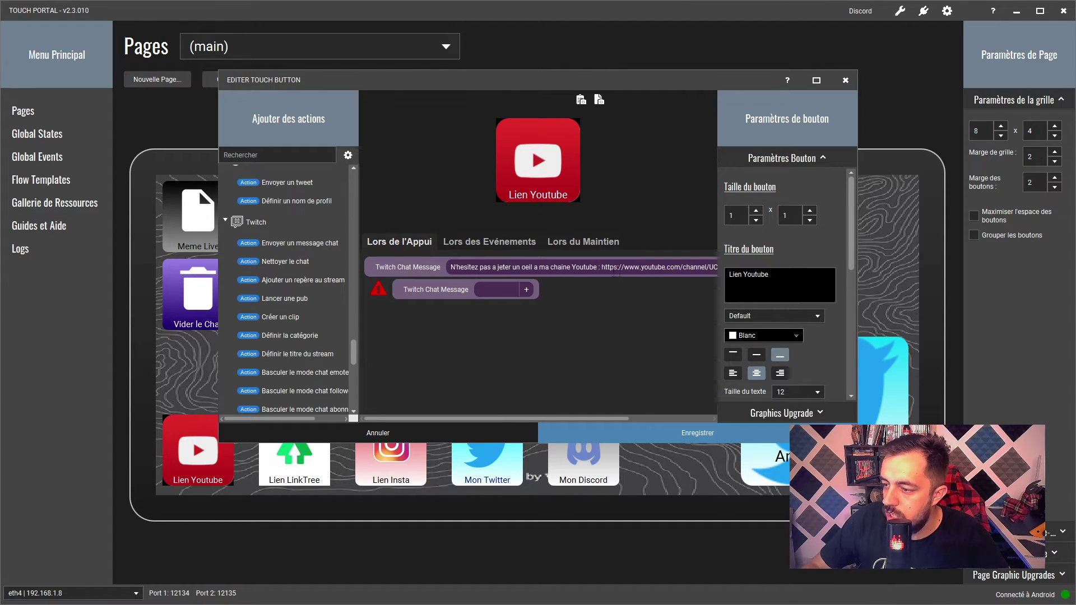
{"action": "left_click", "coordinate": [457, 436]}
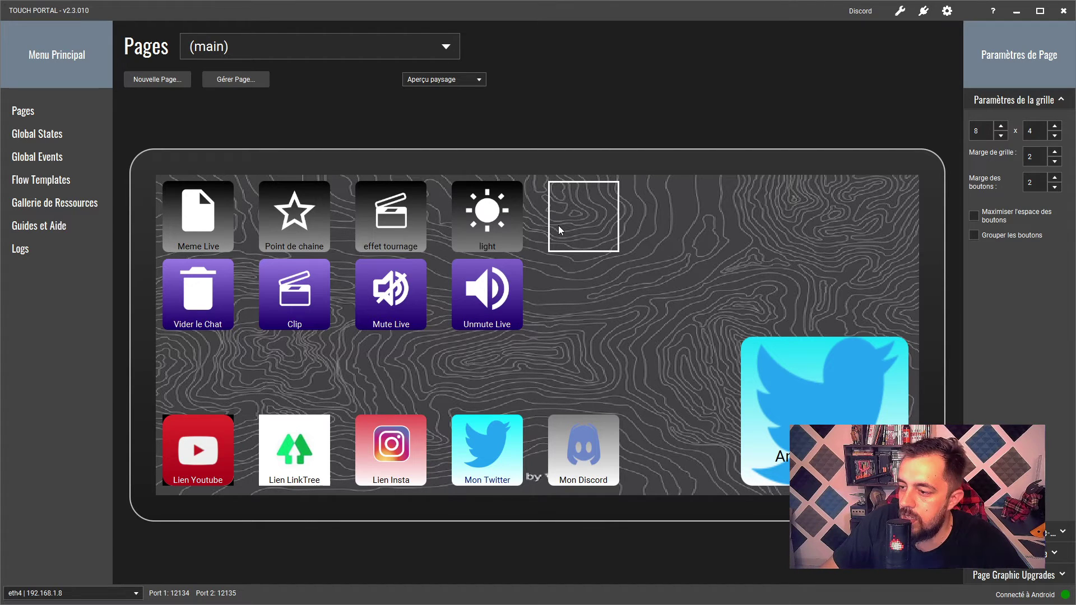
Step: Create a button in the empty cell beside the light button, titled OMG in the Default font with Blanc text
{"action": "left_click", "coordinate": [579, 224]}
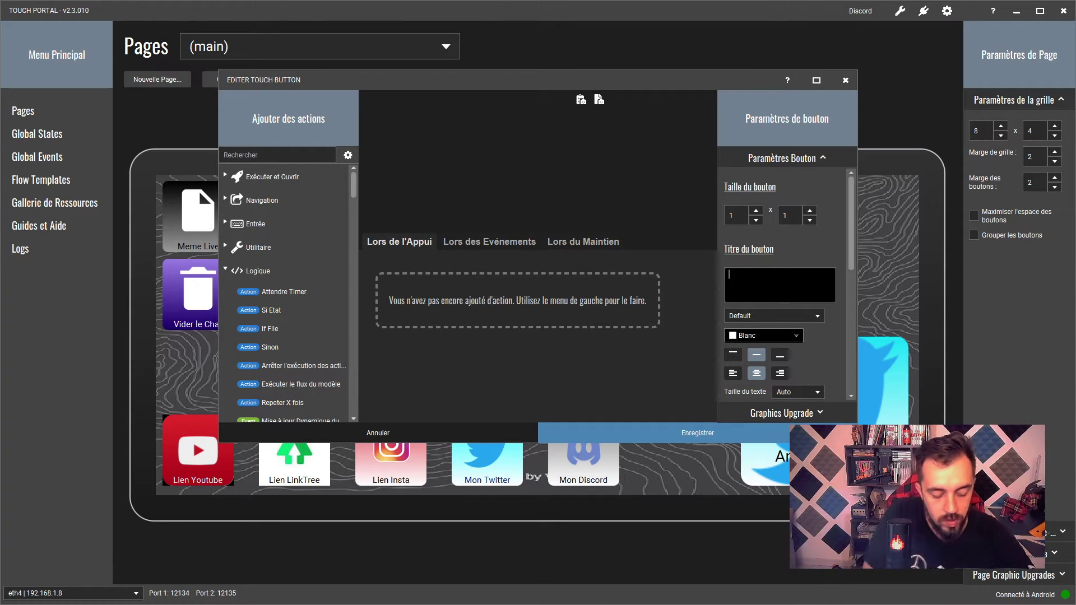
{"action": "type", "text": "OMG"}
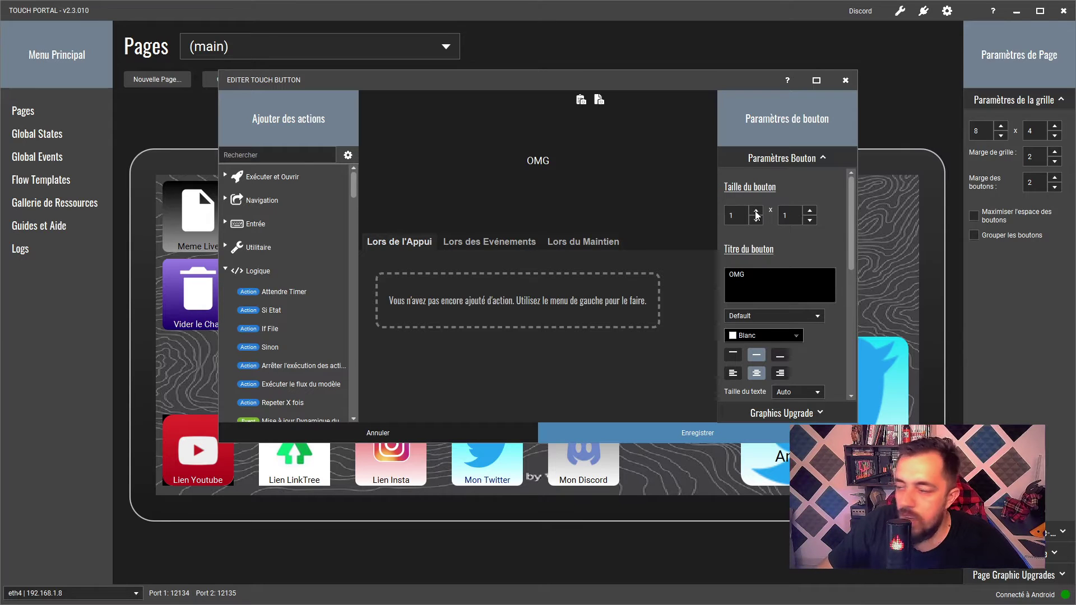
{"action": "left_click", "coordinate": [765, 315]}
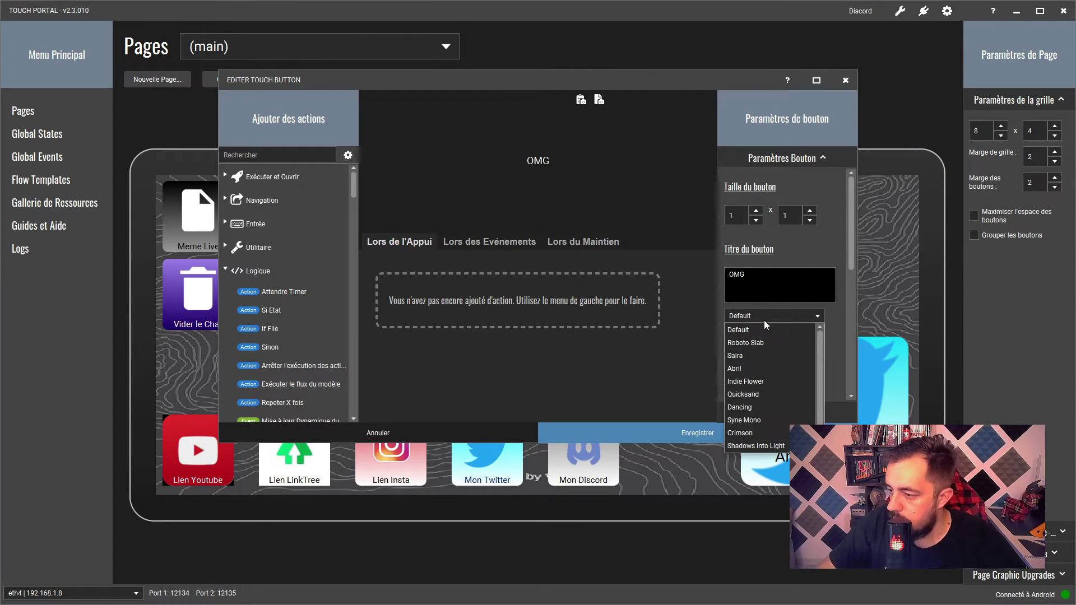
{"action": "left_click", "coordinate": [762, 316]}
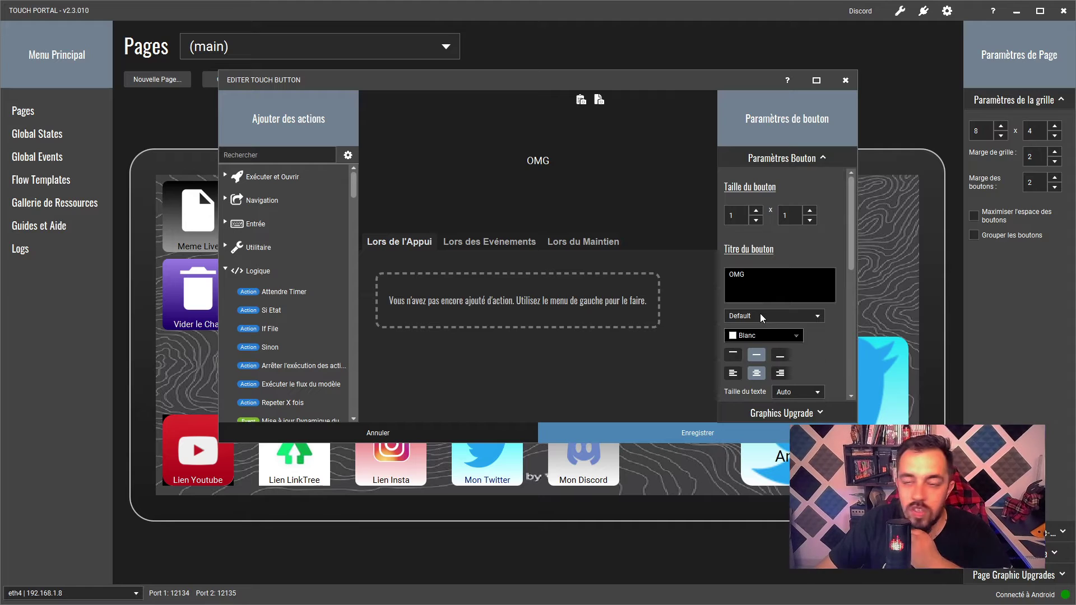
{"action": "left_click", "coordinate": [752, 341]}
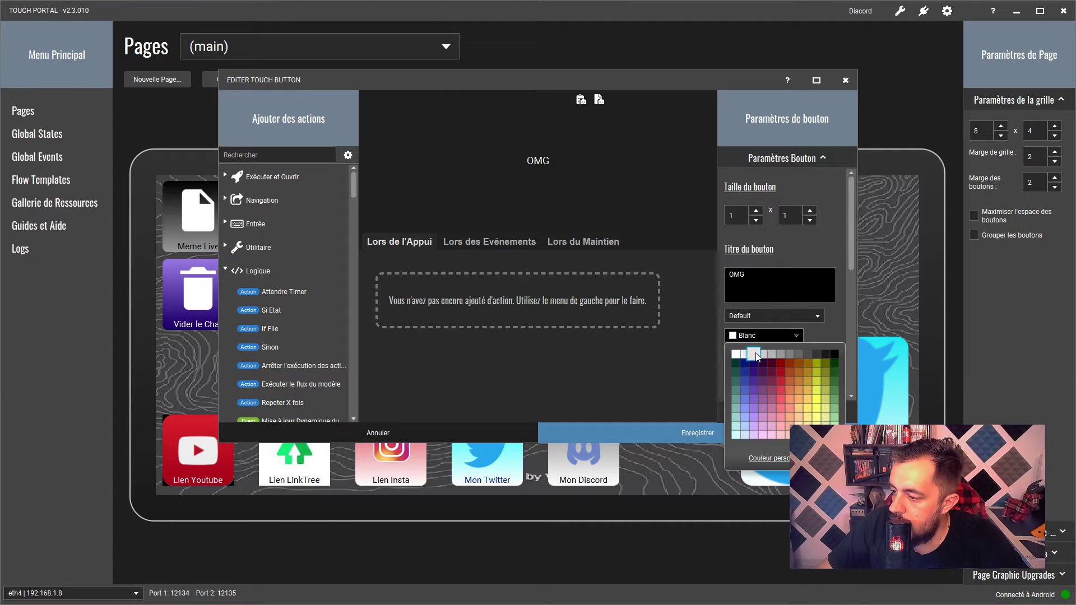
{"action": "left_click", "coordinate": [735, 353]}
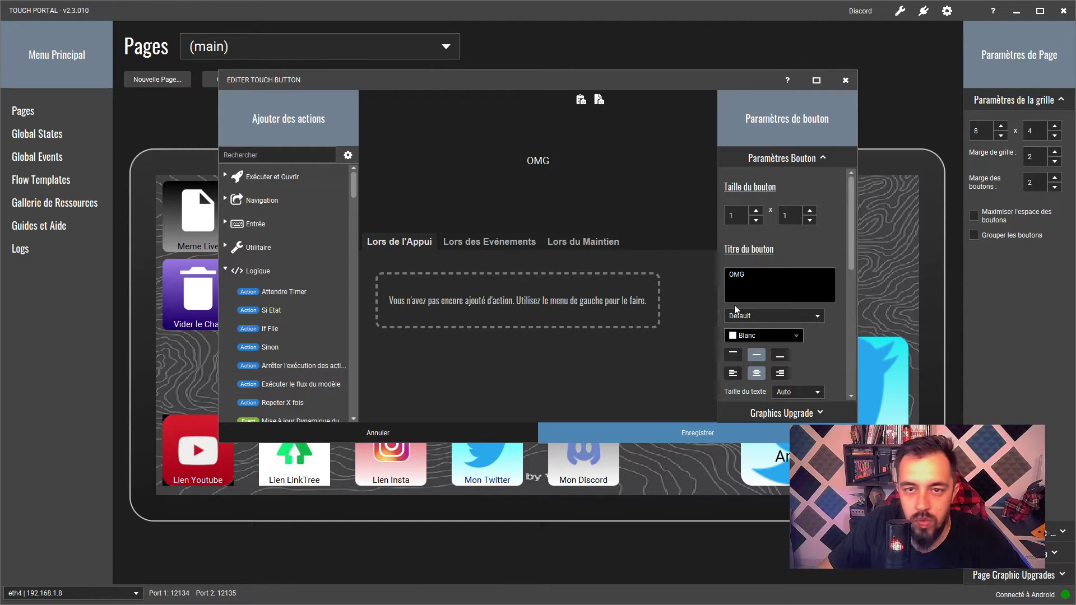
Step: Try the OMG title without its text shadow and restore the shadow
{"action": "scroll", "coordinate": [801, 328], "scroll_direction": "down", "scroll_amount": 2}
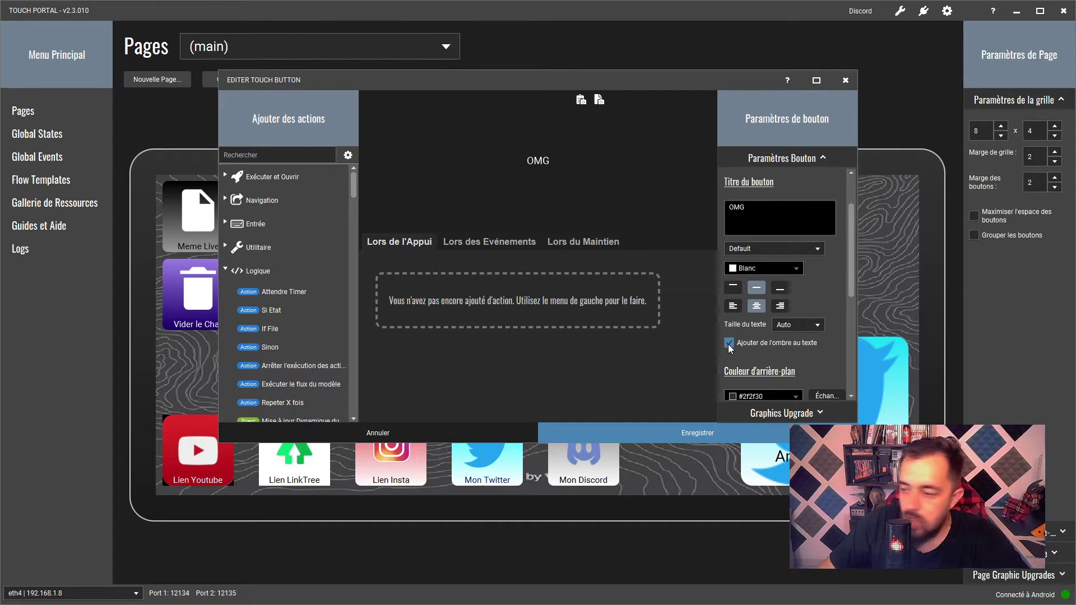
{"action": "left_click", "coordinate": [729, 344]}
{"action": "left_click", "coordinate": [728, 344]}
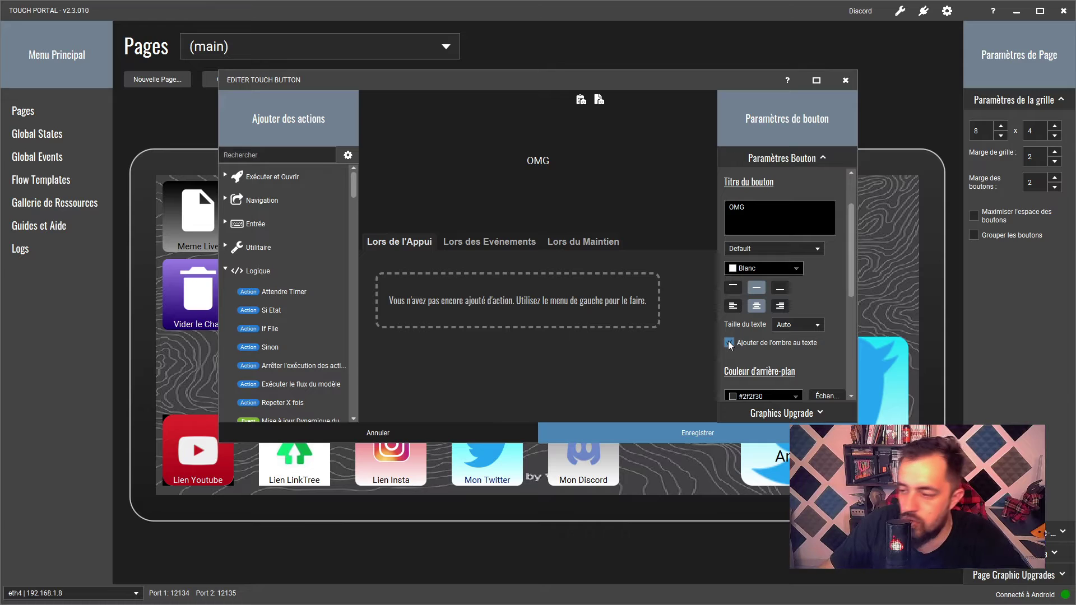
Step: Give the OMG button a background gradient from Noir to #001a80 and disable the transparent background
{"action": "scroll", "coordinate": [755, 342], "scroll_direction": "down", "scroll_amount": 5}
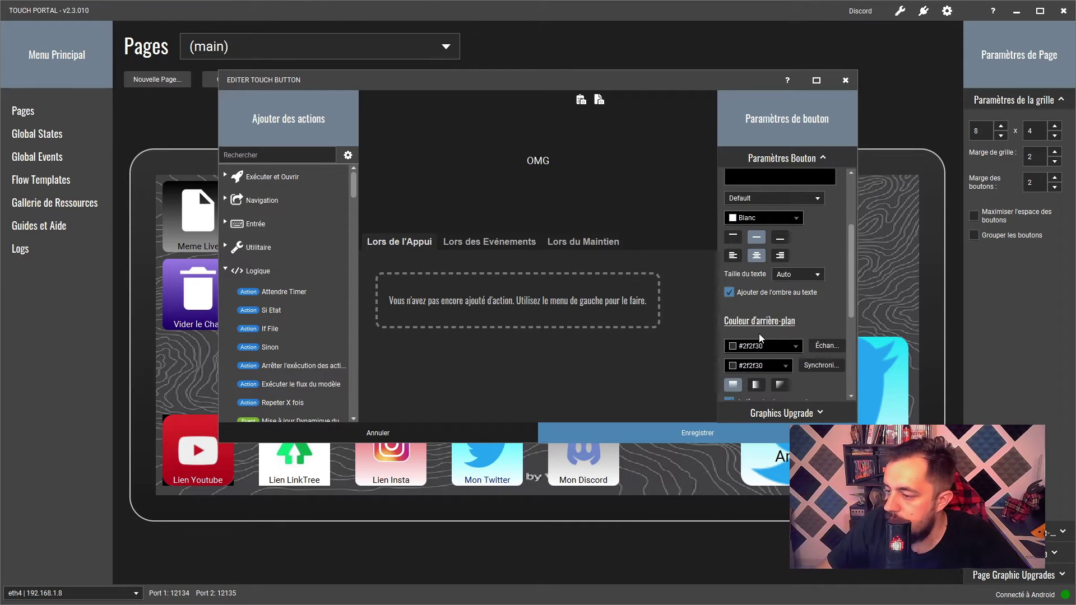
{"action": "left_click", "coordinate": [779, 317]}
{"action": "left_click", "coordinate": [836, 331]}
{"action": "left_click", "coordinate": [761, 333]}
{"action": "left_click", "coordinate": [753, 361]}
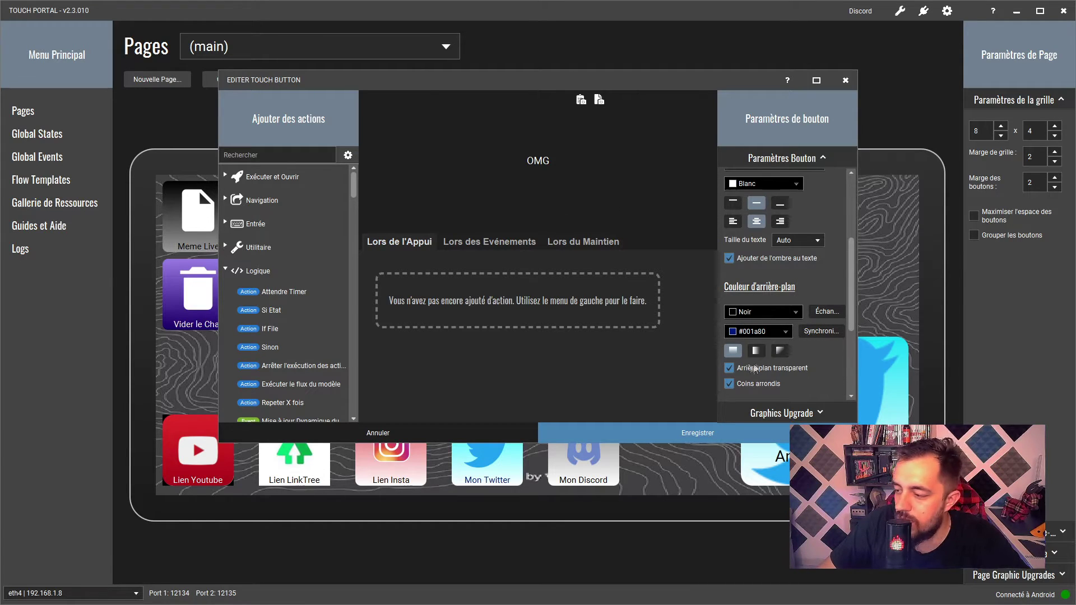
{"action": "left_click", "coordinate": [729, 369]}
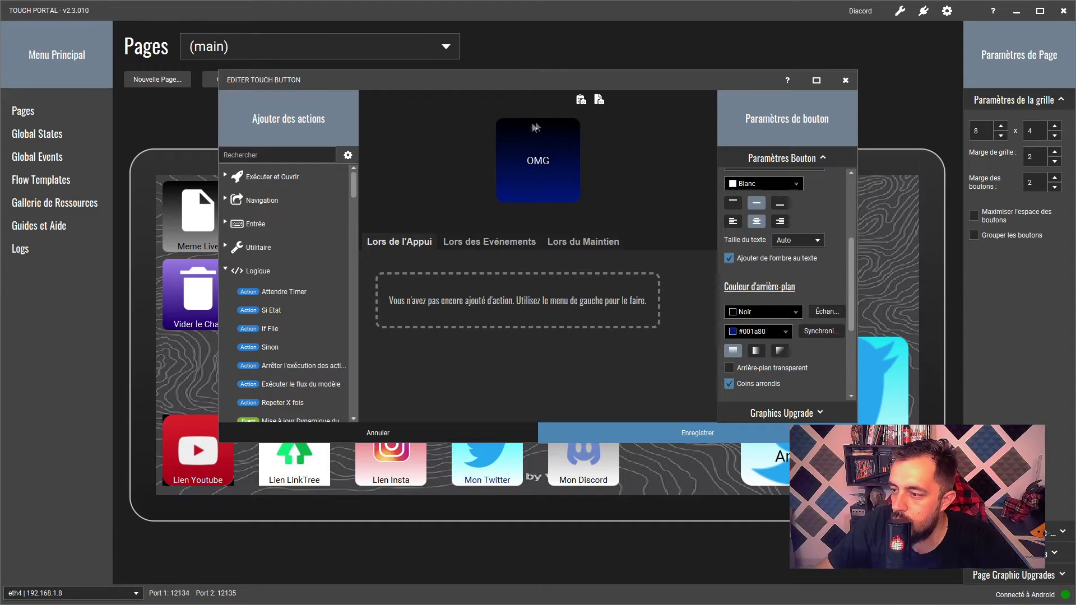
Step: Try the other gradient directions and square corners on the OMG button, restoring the vertical gradient and rounded corners
{"action": "left_click", "coordinate": [759, 353]}
{"action": "left_click", "coordinate": [781, 351]}
{"action": "left_click", "coordinate": [732, 352]}
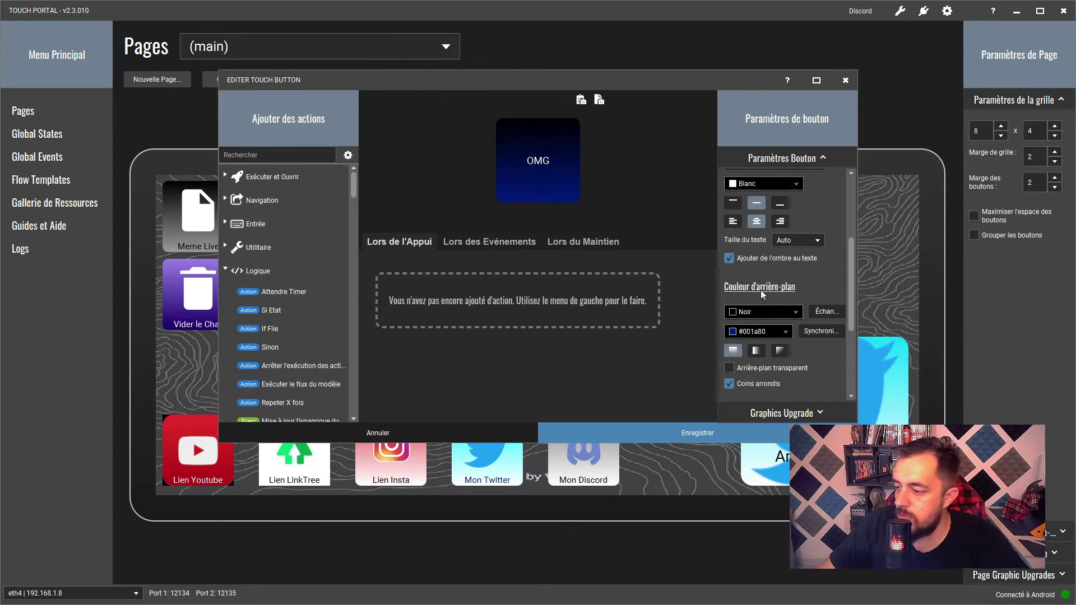
{"action": "scroll", "coordinate": [734, 355], "scroll_direction": "down", "scroll_amount": 2}
{"action": "left_click", "coordinate": [730, 350]}
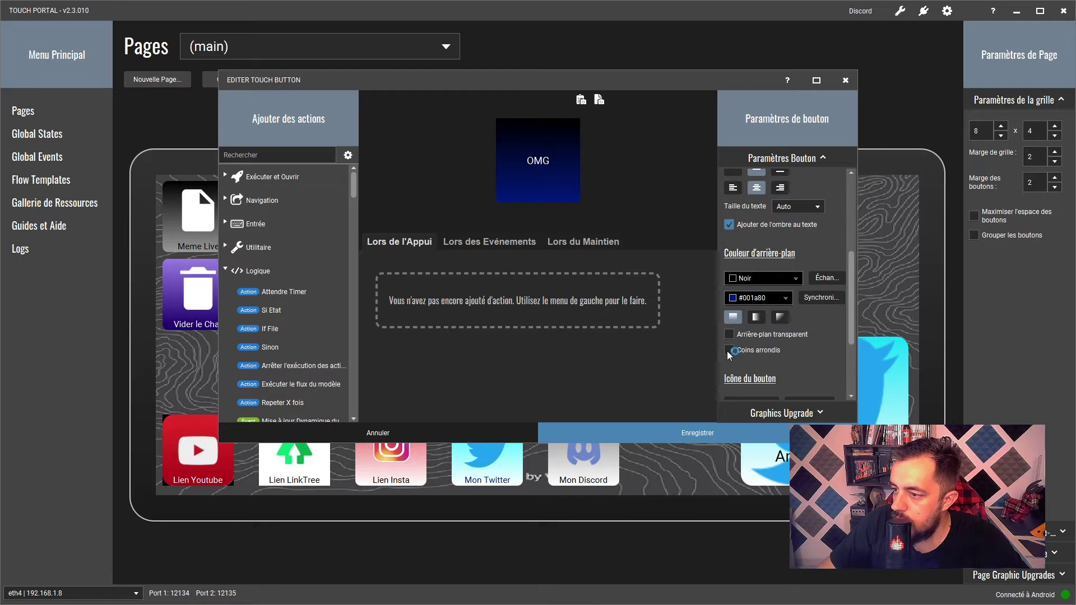
{"action": "left_click", "coordinate": [730, 352]}
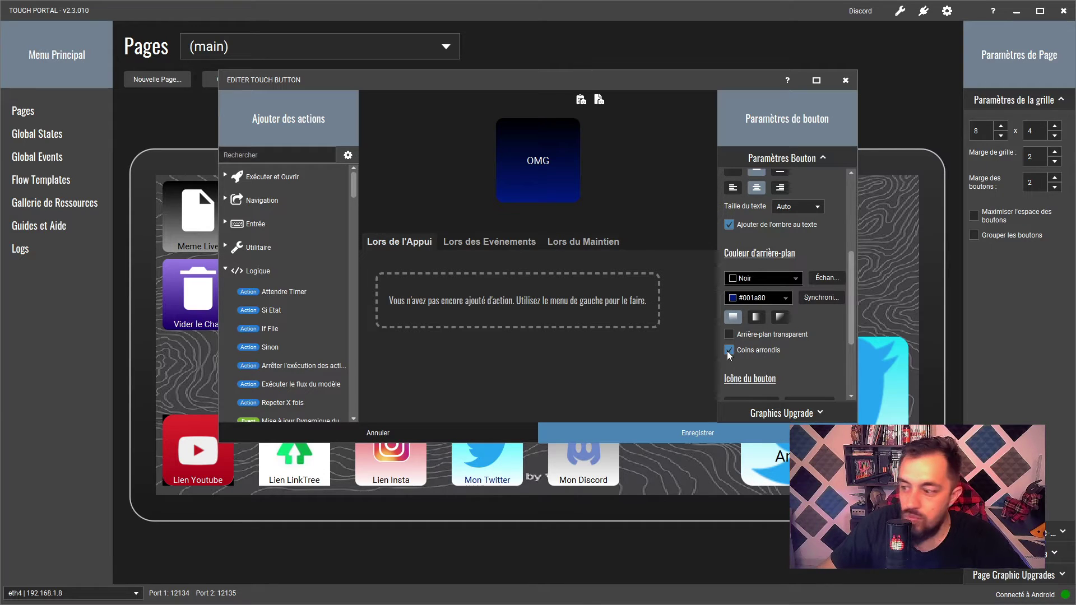
Step: Examine the sources available for the button's icon and the button logic settings
{"action": "scroll", "coordinate": [729, 355], "scroll_direction": "down", "scroll_amount": 2}
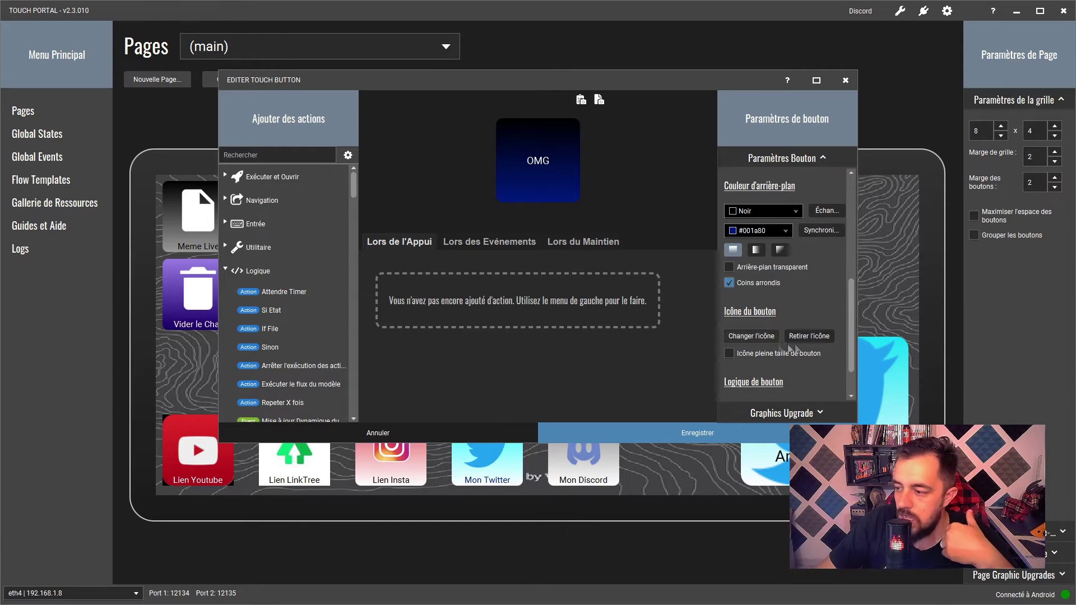
{"action": "left_click", "coordinate": [743, 337]}
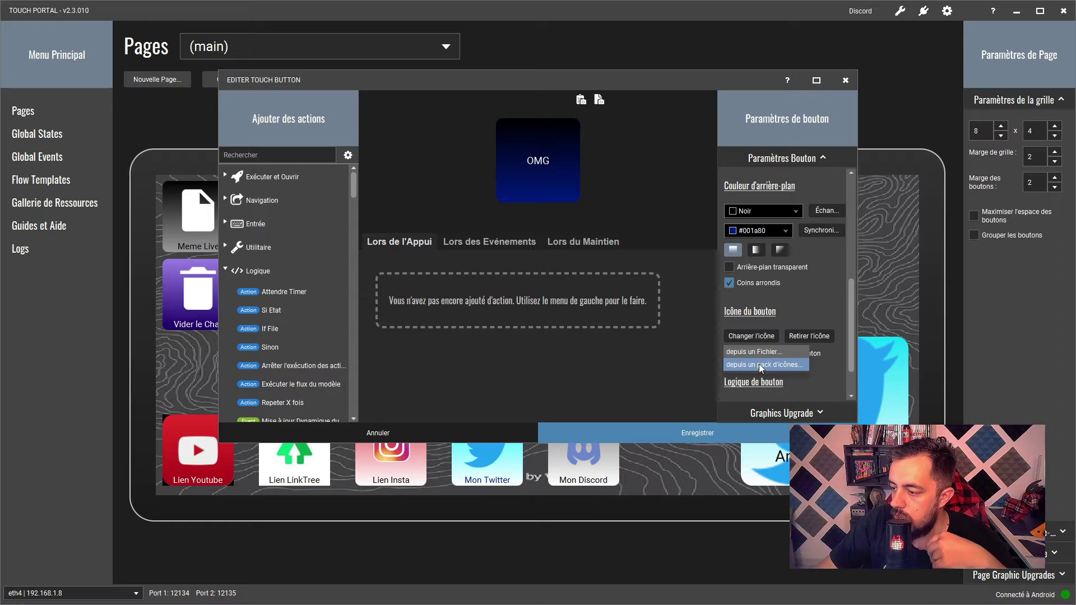
{"action": "left_click", "coordinate": [815, 321]}
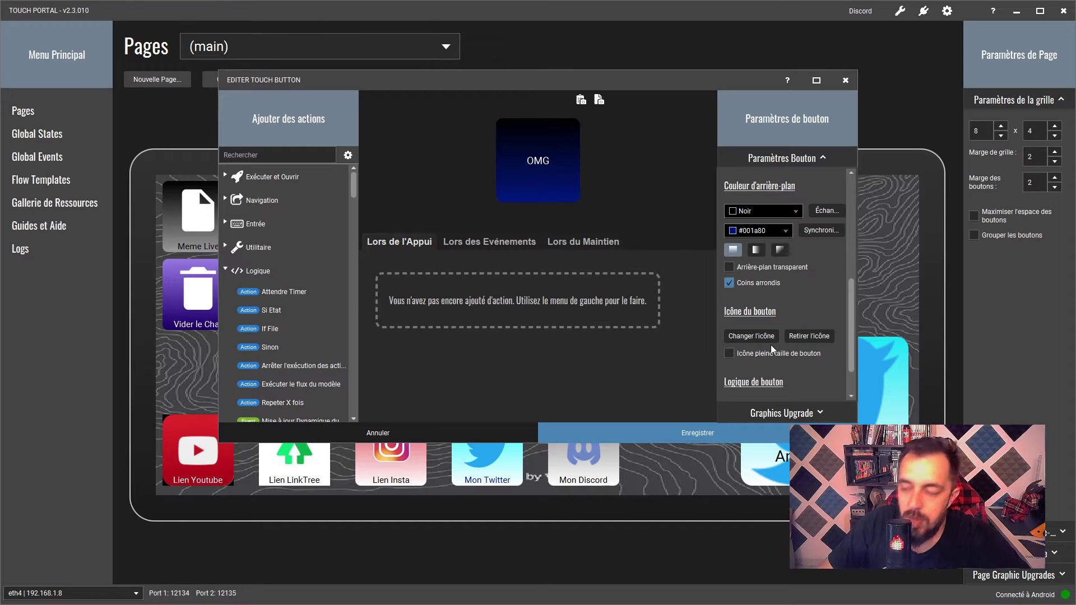
{"action": "scroll", "coordinate": [790, 330], "scroll_direction": "down", "scroll_amount": 3}
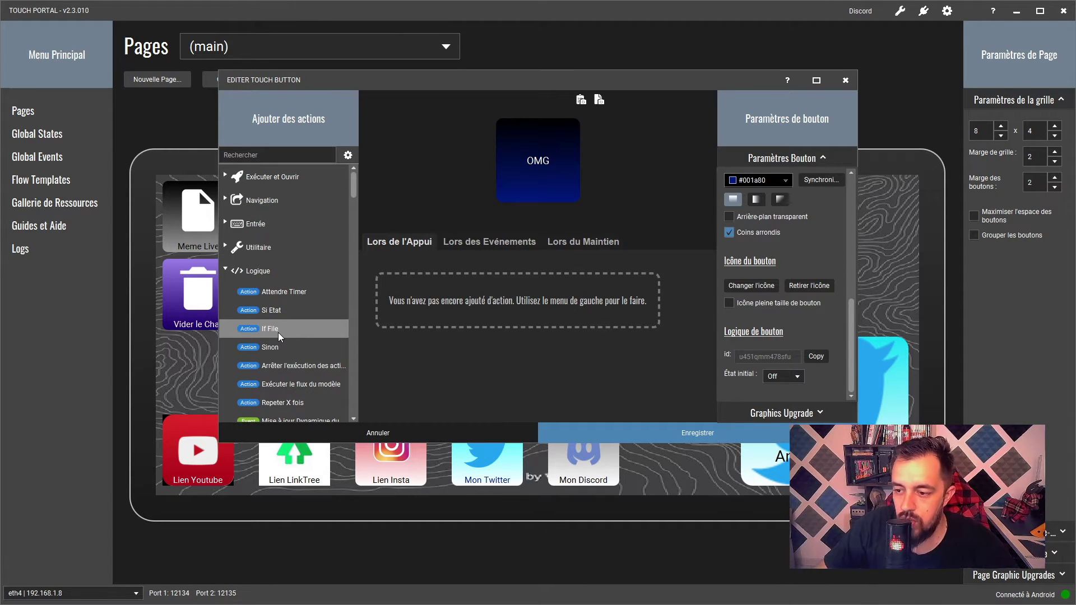
Step: Add the OBS Visibilité de Source action to the OMG button's Lors de l'Appui actions and set it to Afficher
{"action": "left_click", "coordinate": [268, 272]}
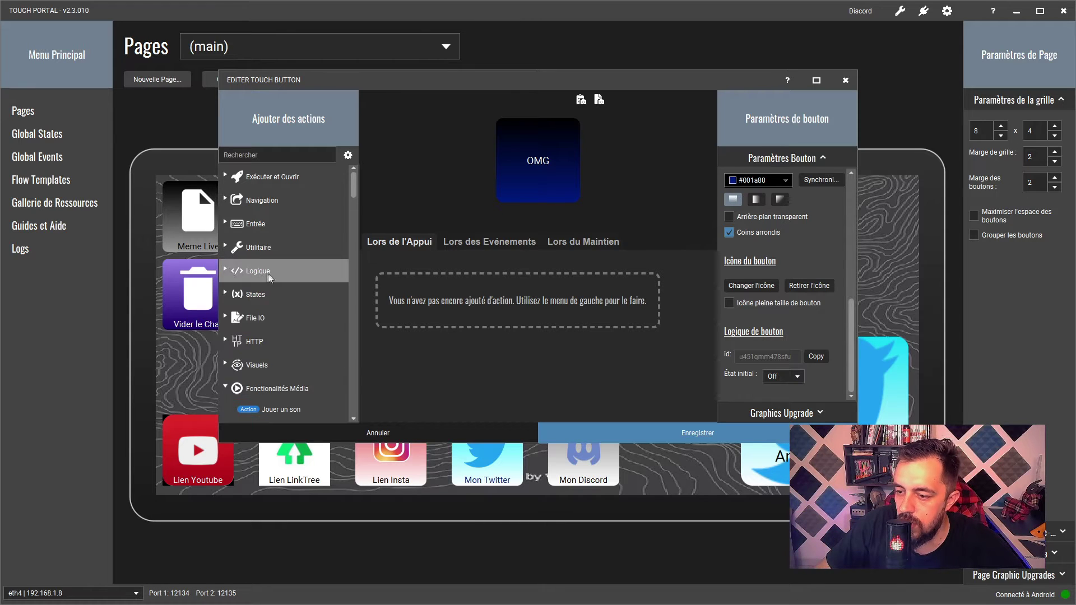
{"action": "scroll", "coordinate": [268, 275], "scroll_direction": "down", "scroll_amount": 5}
{"action": "scroll", "coordinate": [267, 274], "scroll_direction": "up", "scroll_amount": 5}
{"action": "scroll", "coordinate": [246, 280], "scroll_direction": "down", "scroll_amount": 1}
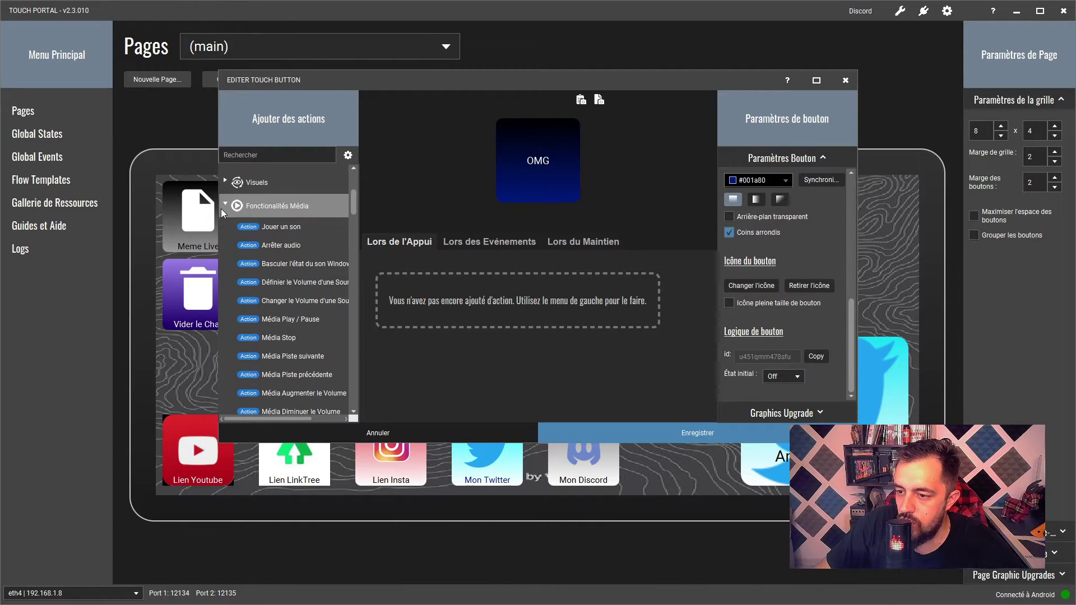
{"action": "left_click", "coordinate": [225, 205]}
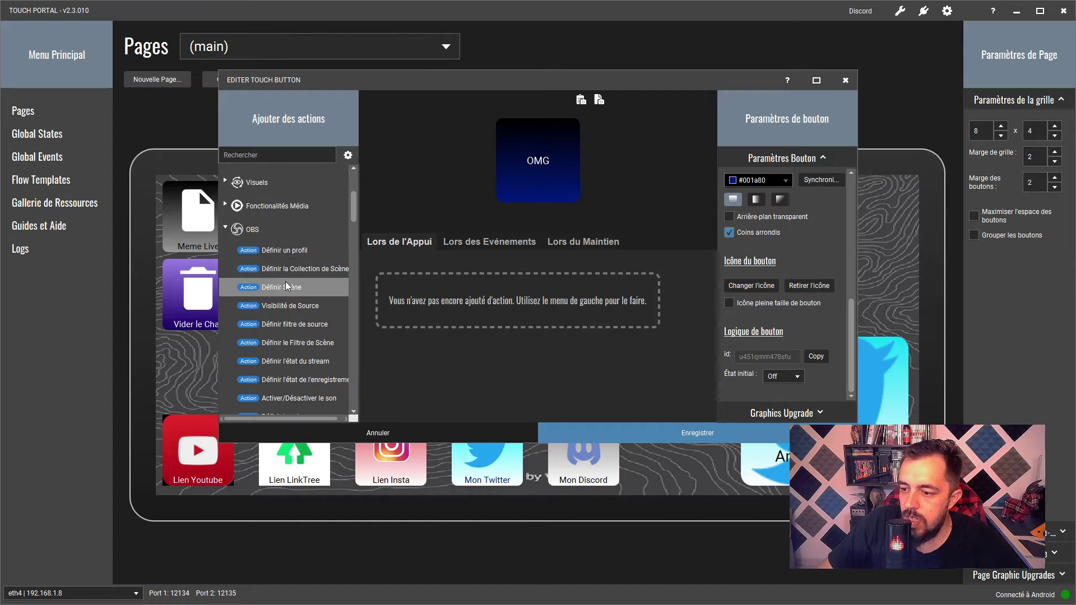
{"action": "double_click", "coordinate": [309, 308]}
{"action": "left_click", "coordinate": [443, 267]}
{"action": "left_click", "coordinate": [444, 267]}
{"action": "left_click", "coordinate": [443, 268]}
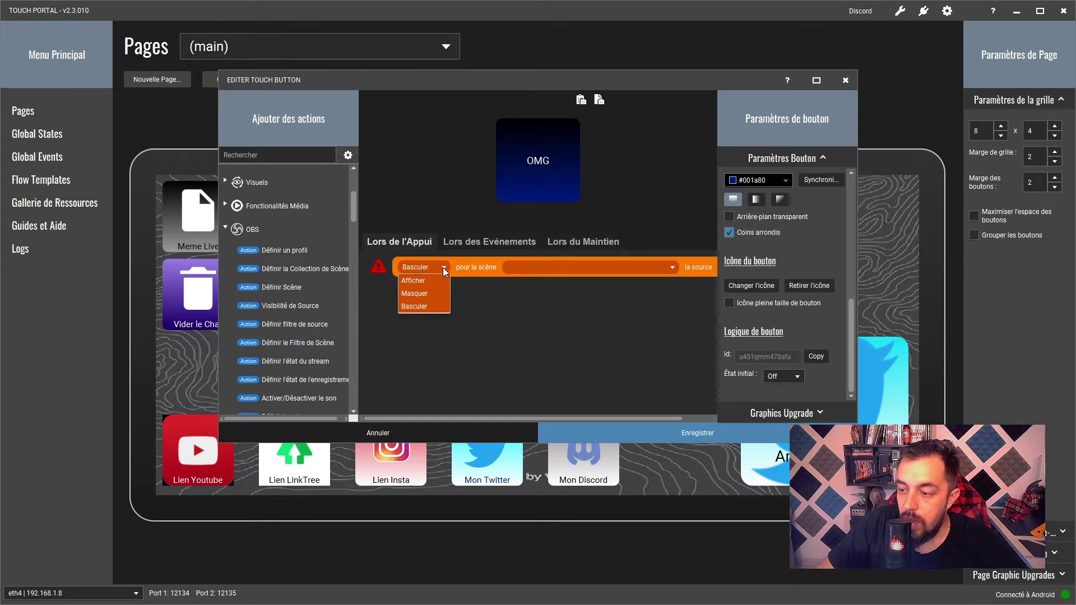
{"action": "left_click", "coordinate": [416, 280]}
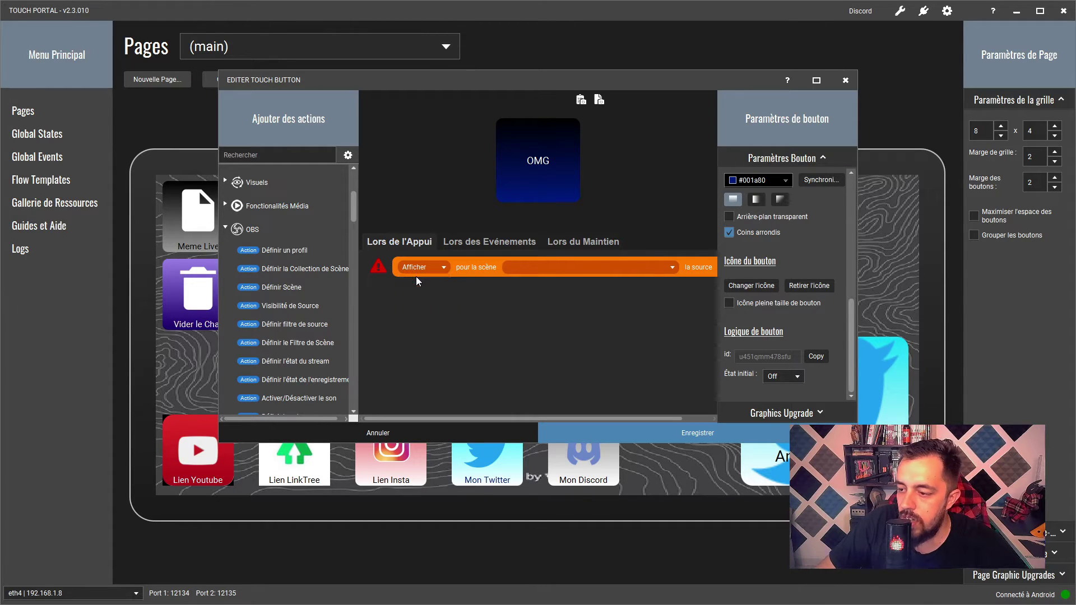
Step: Set the visibility action's scene to screen capture + Webcam and its source to omg2, and save the button
{"action": "left_click", "coordinate": [559, 265]}
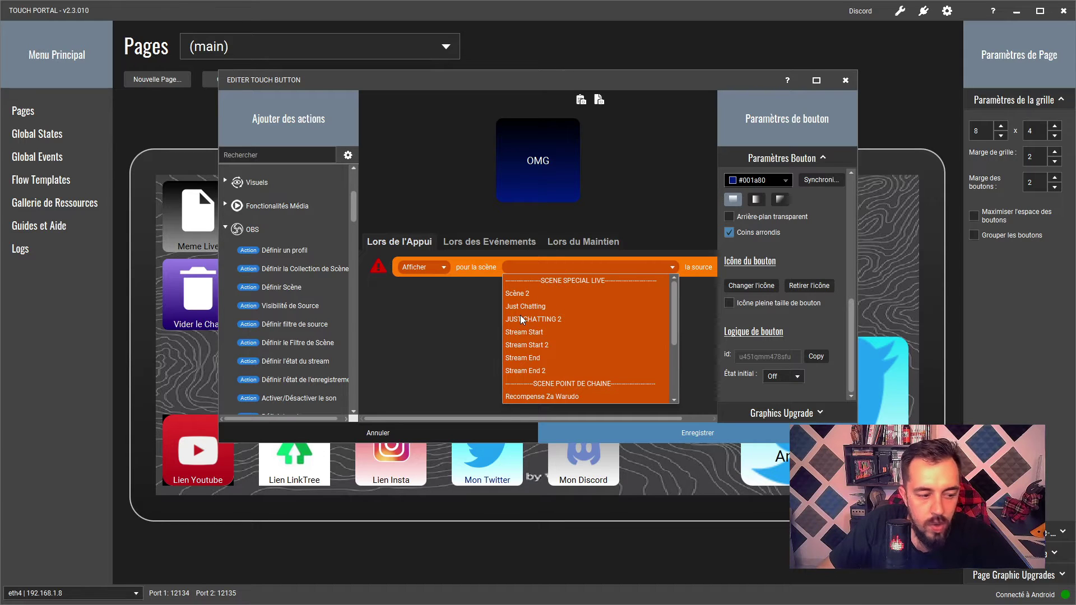
{"action": "scroll", "coordinate": [529, 343], "scroll_direction": "down", "scroll_amount": 3}
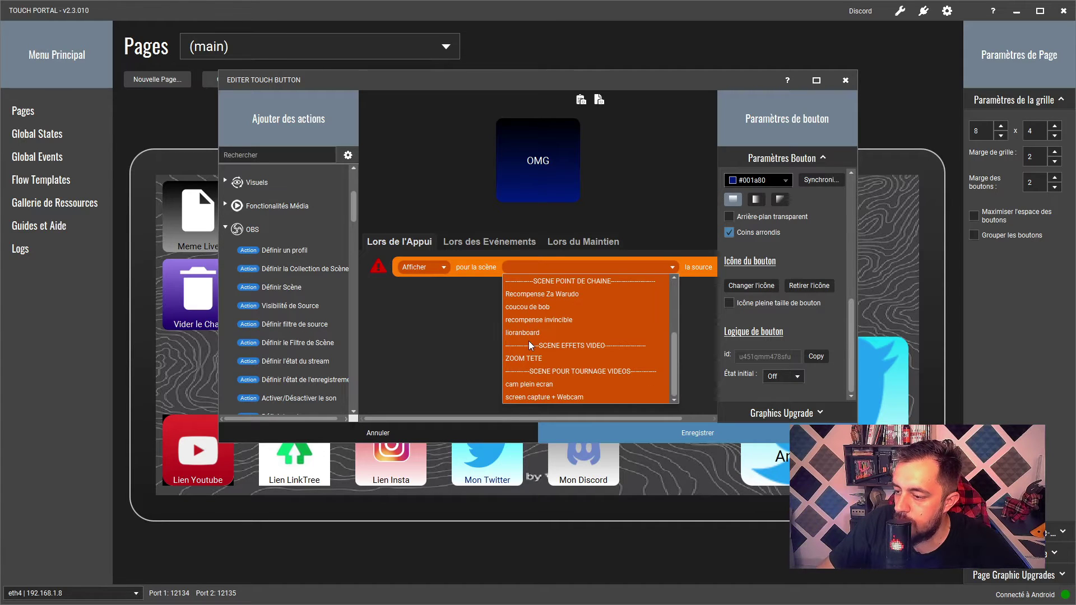
{"action": "left_click", "coordinate": [533, 398]}
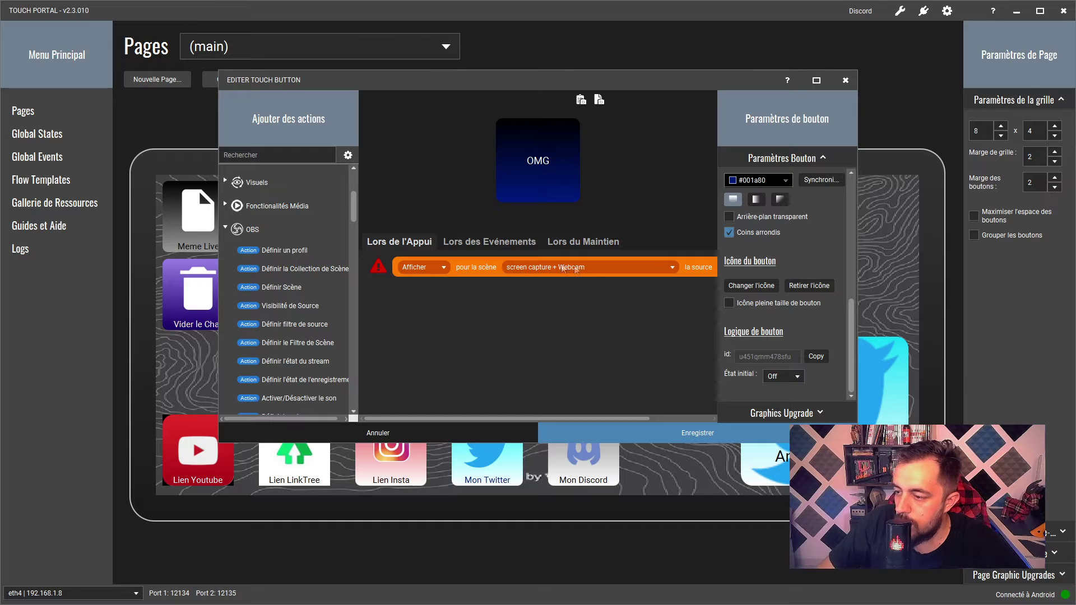
{"action": "left_click_drag", "start_coordinate": [520, 418], "coordinate": [581, 418]}
{"action": "left_click", "coordinate": [654, 270]}
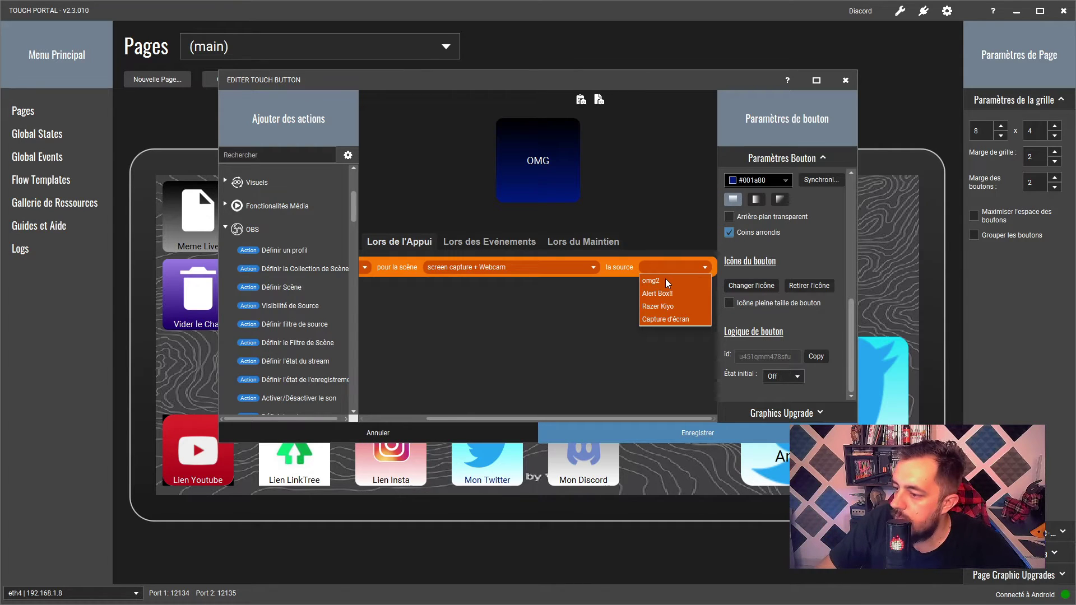
{"action": "left_click", "coordinate": [665, 280]}
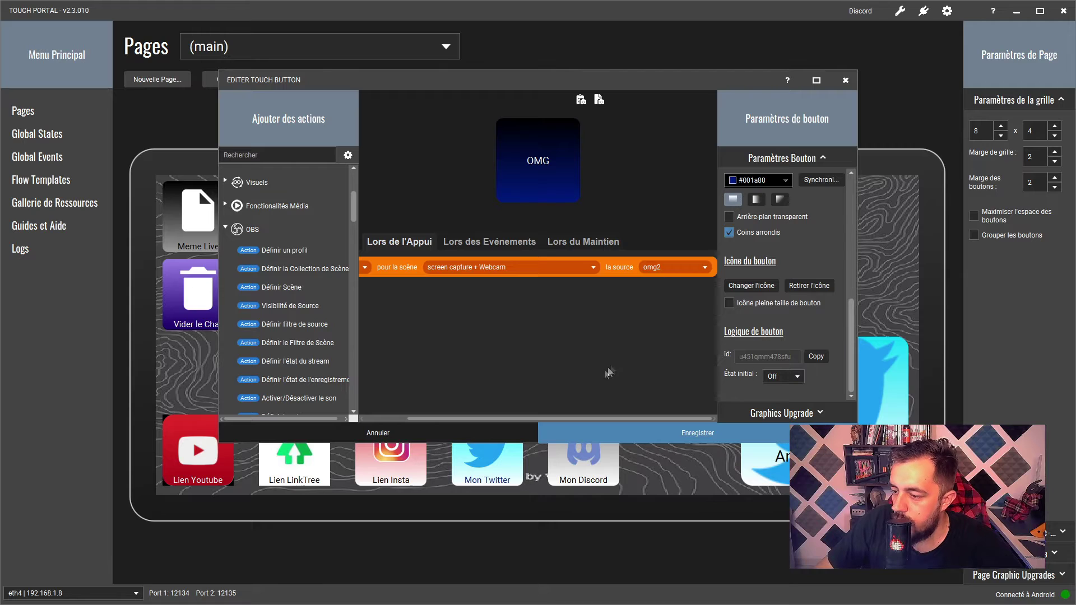
{"action": "left_click_drag", "start_coordinate": [546, 418], "coordinate": [506, 420]}
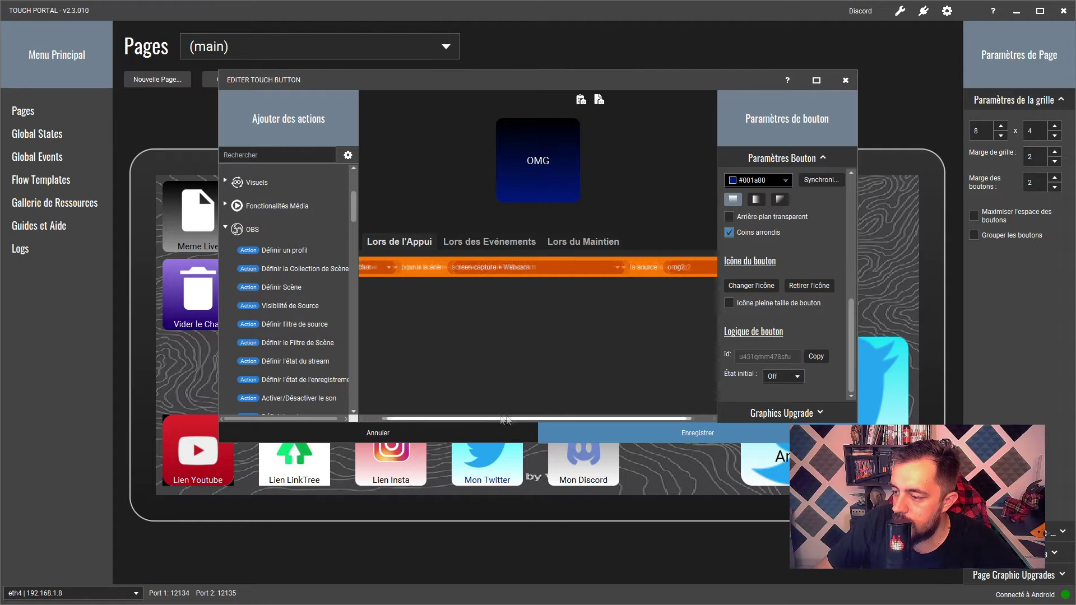
{"action": "left_click", "coordinate": [594, 438]}
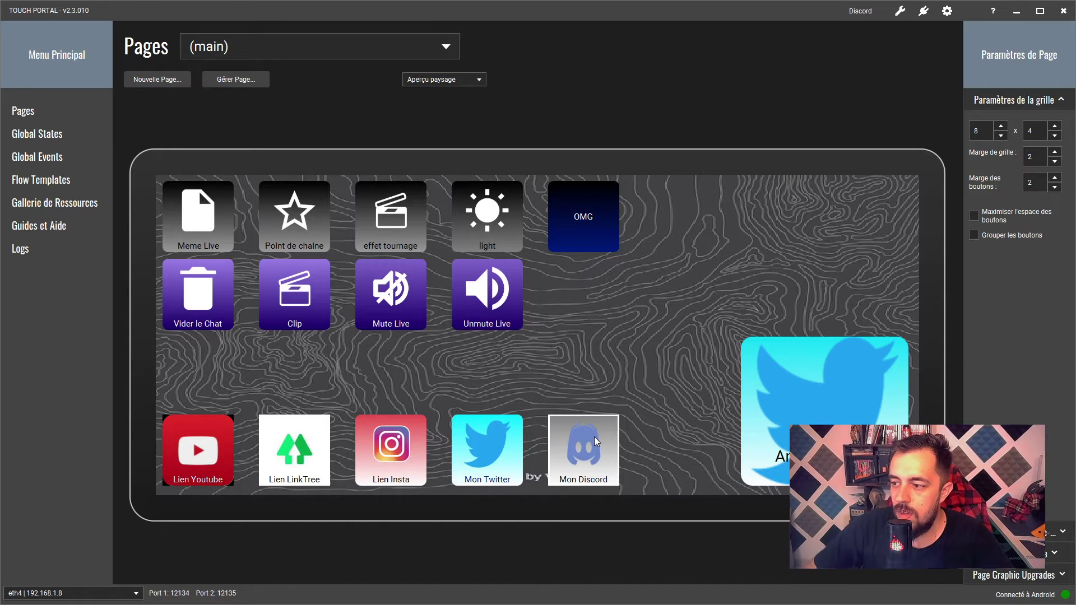
Step: Reopen the OMG button and add an Attendre Timer action that waits 2 secondes after the source is shown
{"action": "left_click", "coordinate": [595, 223]}
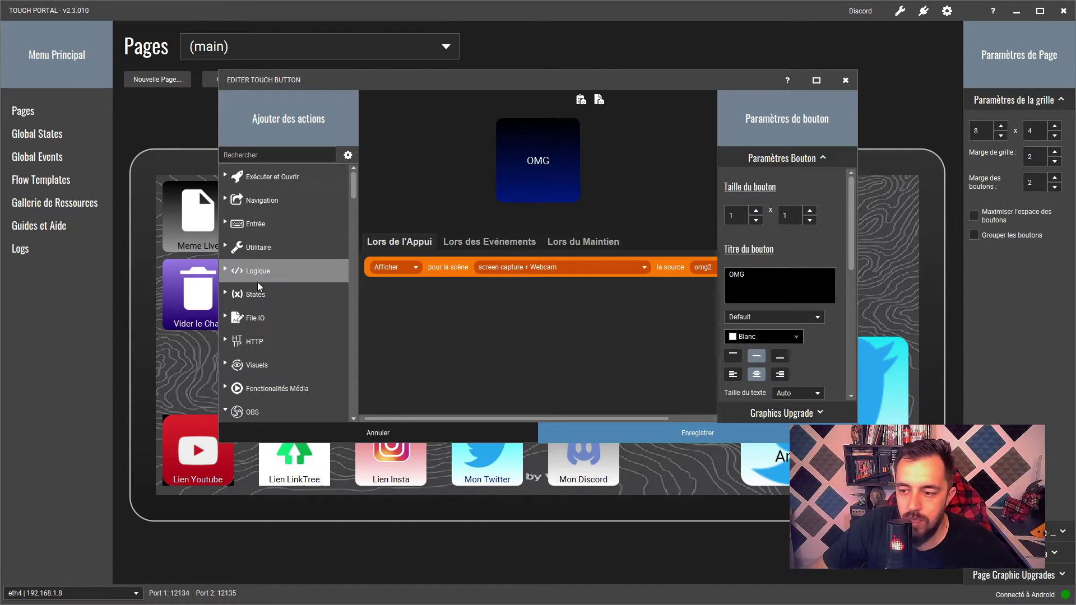
{"action": "left_click", "coordinate": [232, 272]}
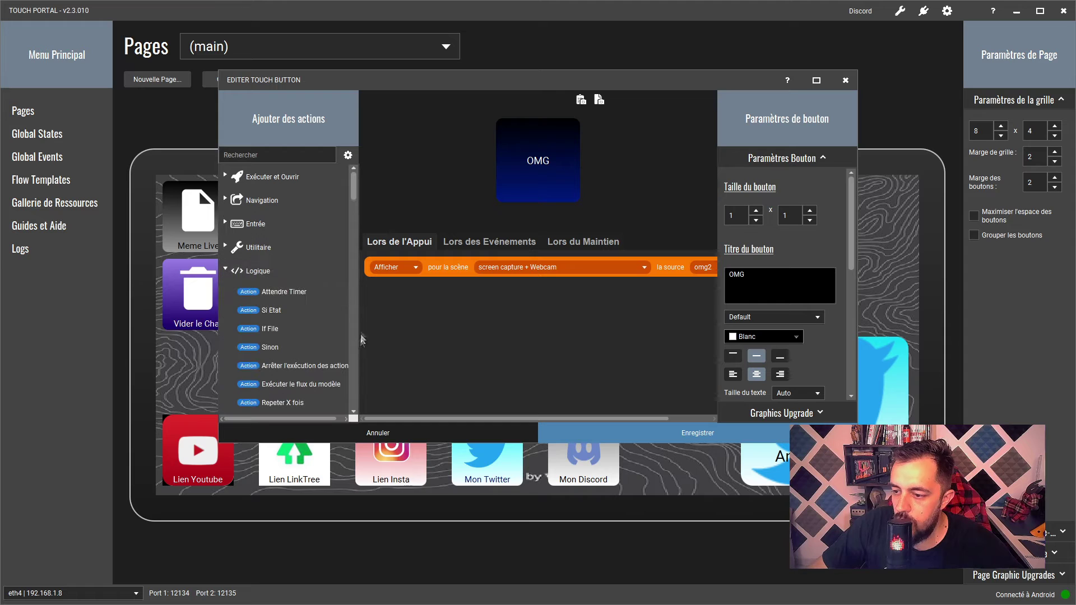
{"action": "double_click", "coordinate": [300, 292]}
{"action": "left_click", "coordinate": [471, 289]}
{"action": "left_click", "coordinate": [448, 314]}
{"action": "left_click", "coordinate": [419, 289]}
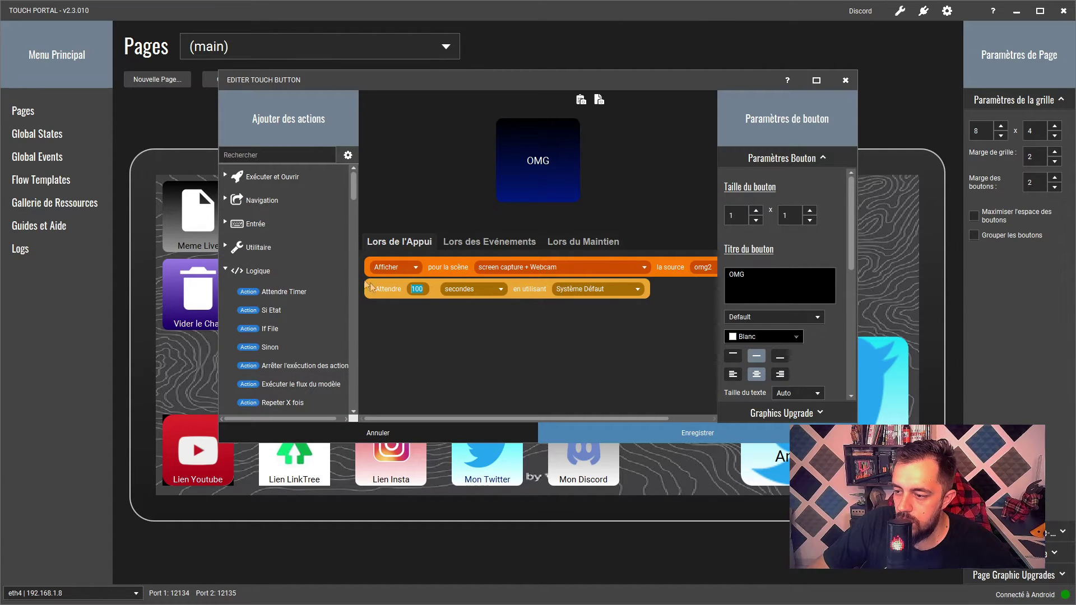
{"action": "type", "text": "2"}
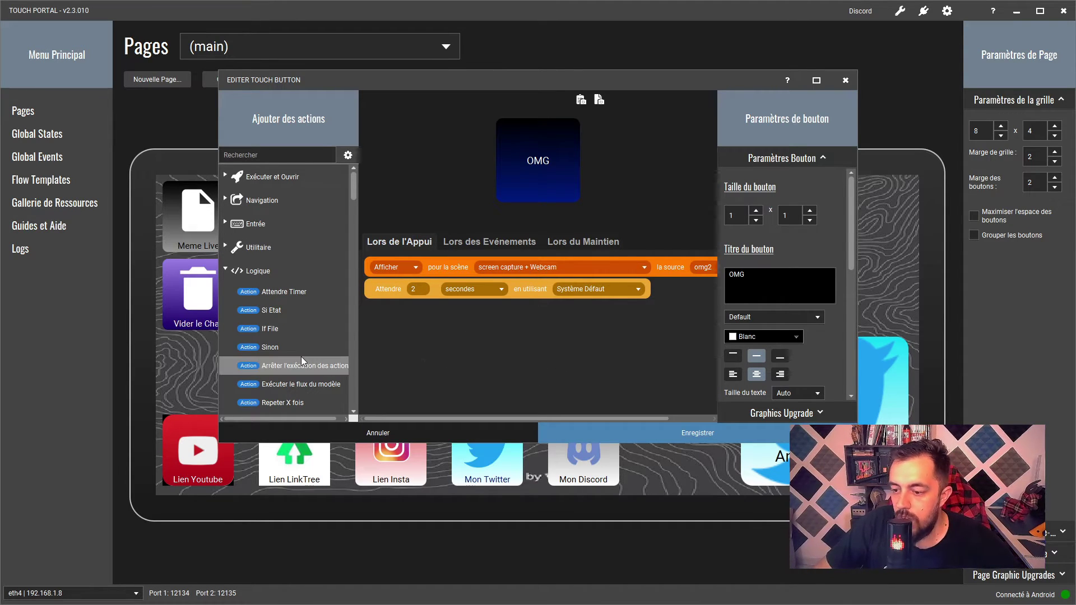
Step: Add a second OBS Visibilité de Source action after the 2-second wait and set it to Masquer
{"action": "scroll", "coordinate": [288, 336], "scroll_direction": "down", "scroll_amount": 10}
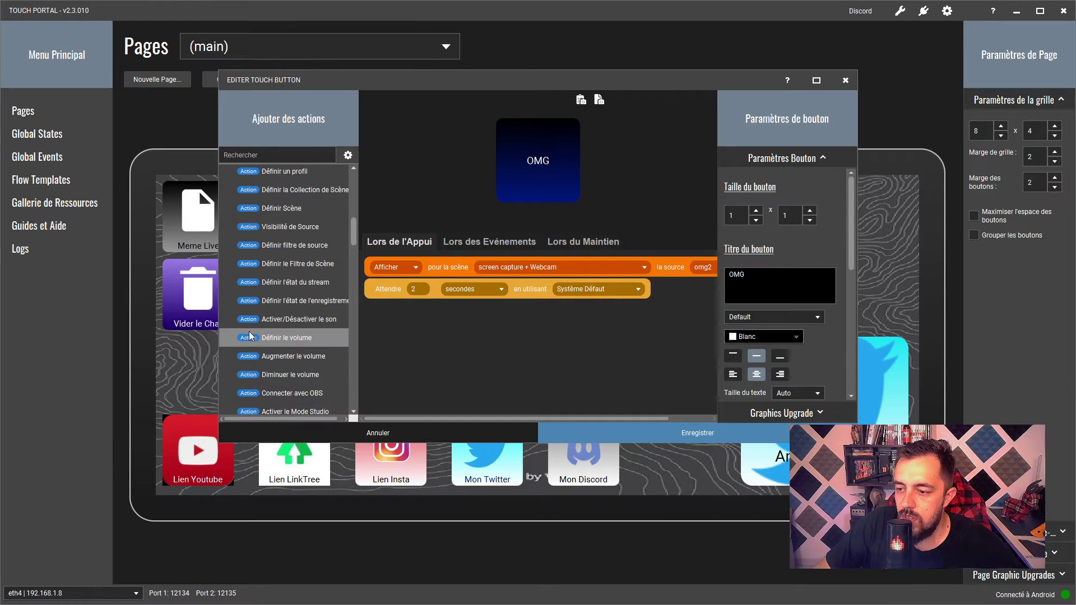
{"action": "scroll", "coordinate": [274, 354], "scroll_direction": "down", "scroll_amount": 3}
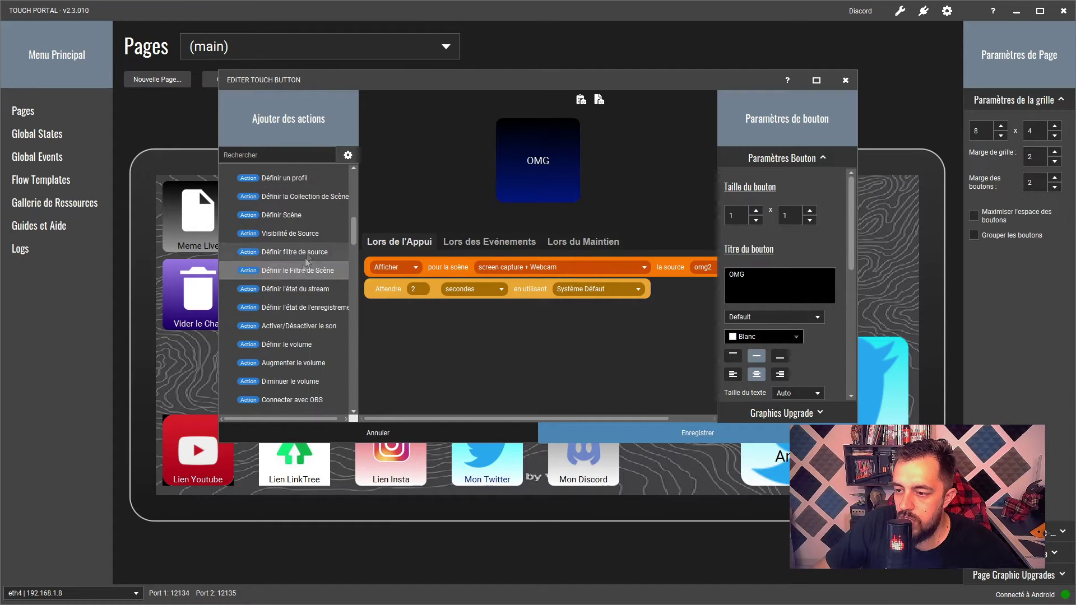
{"action": "double_click", "coordinate": [282, 236]}
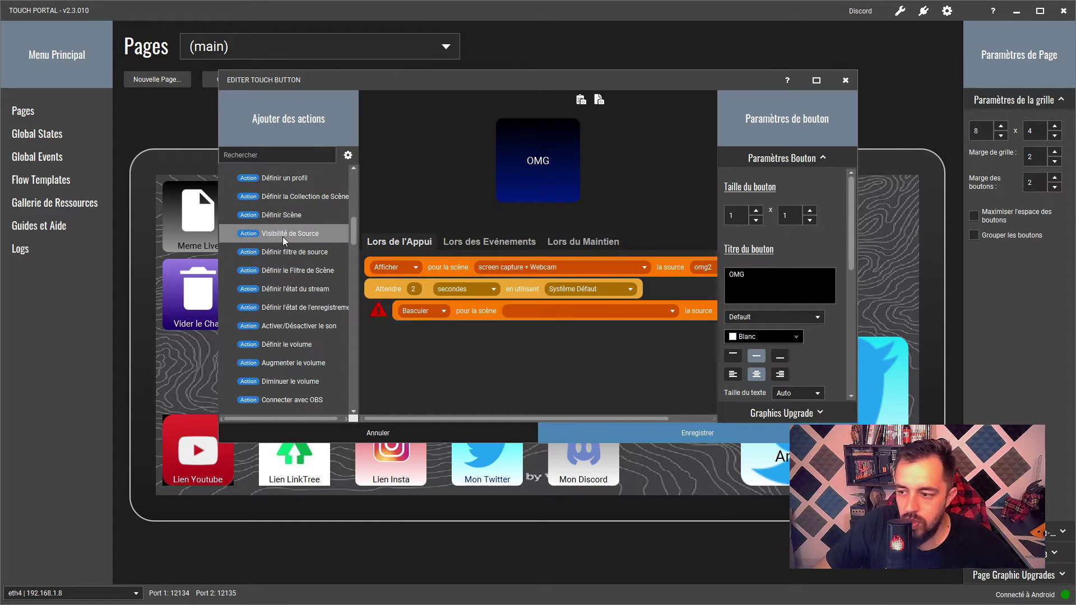
{"action": "left_click", "coordinate": [435, 312]}
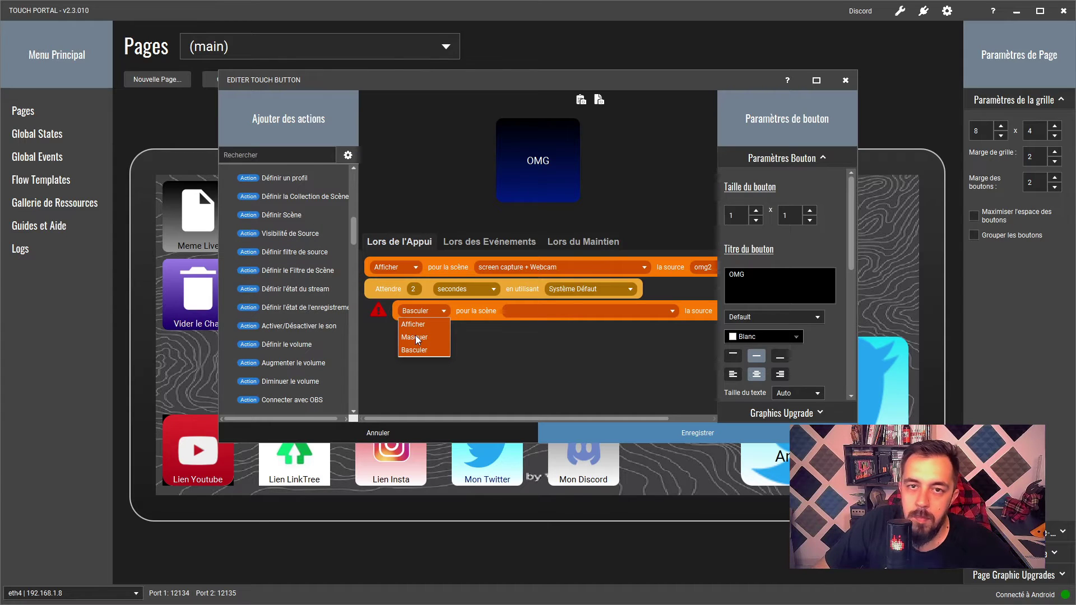
{"action": "left_click", "coordinate": [415, 337]}
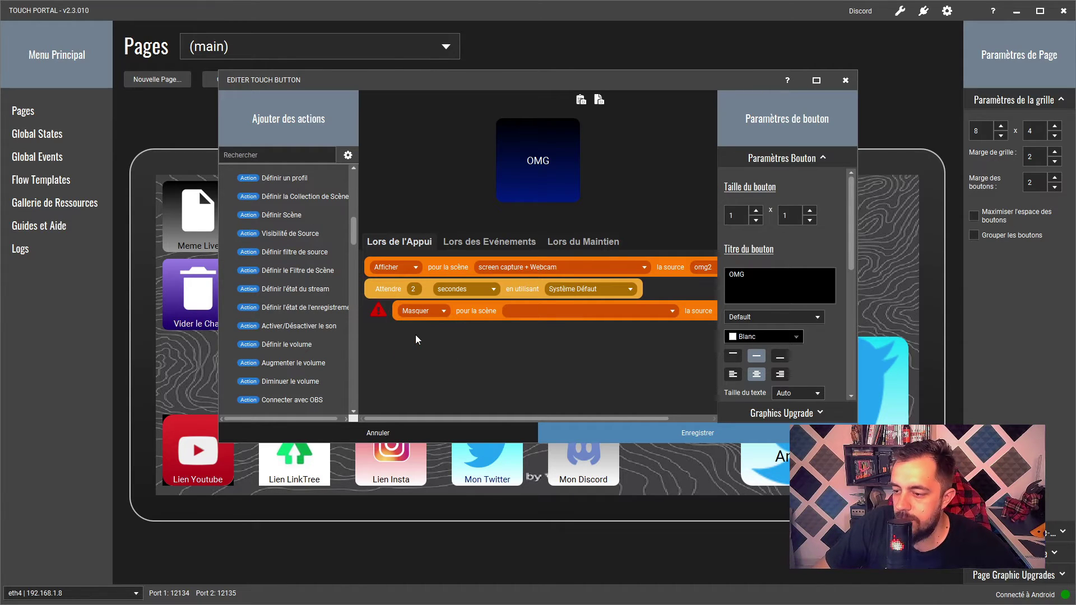
Step: Set the Masquer action's scene to screen capture + Webcam and its source to omg2, and save the OMG button
{"action": "left_click", "coordinate": [566, 311]}
{"action": "scroll", "coordinate": [562, 384], "scroll_direction": "down", "scroll_amount": 3}
{"action": "left_click", "coordinate": [535, 441]}
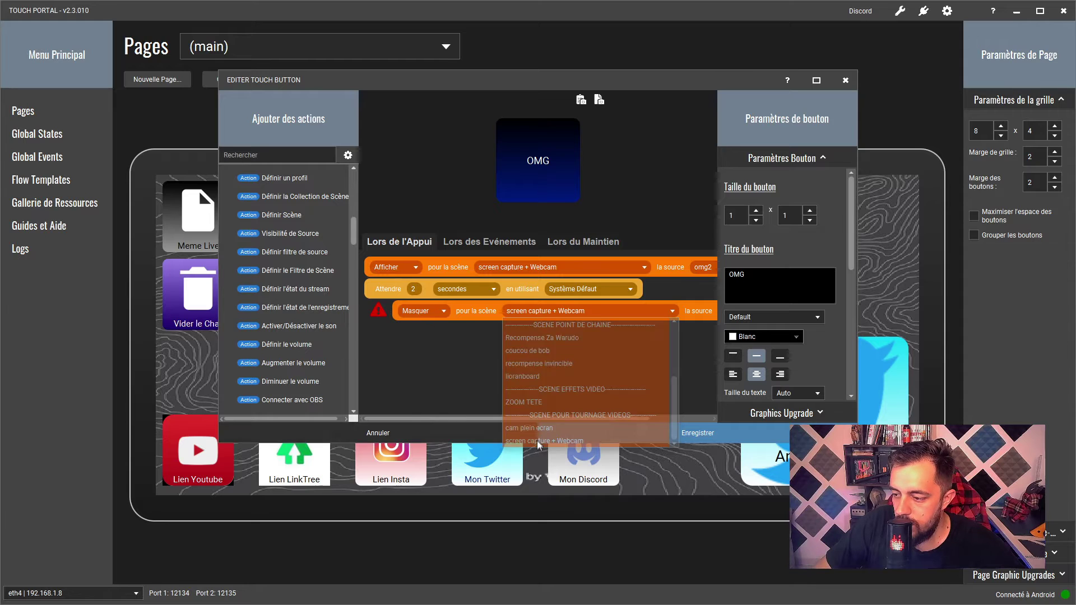
{"action": "left_click_drag", "start_coordinate": [519, 418], "coordinate": [582, 418]}
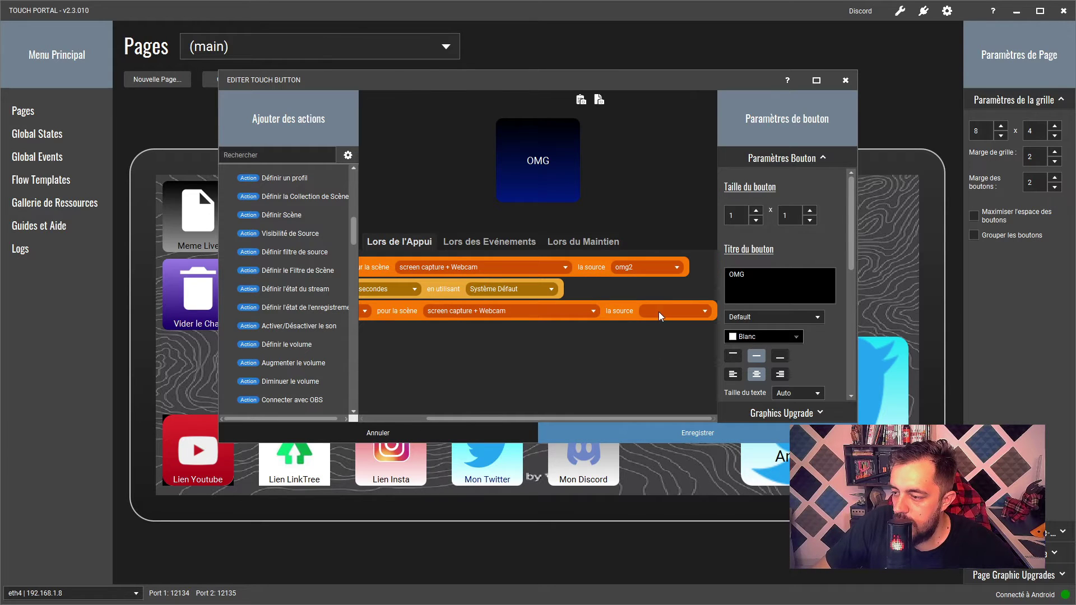
{"action": "left_click", "coordinate": [658, 312]}
{"action": "left_click", "coordinate": [667, 323]}
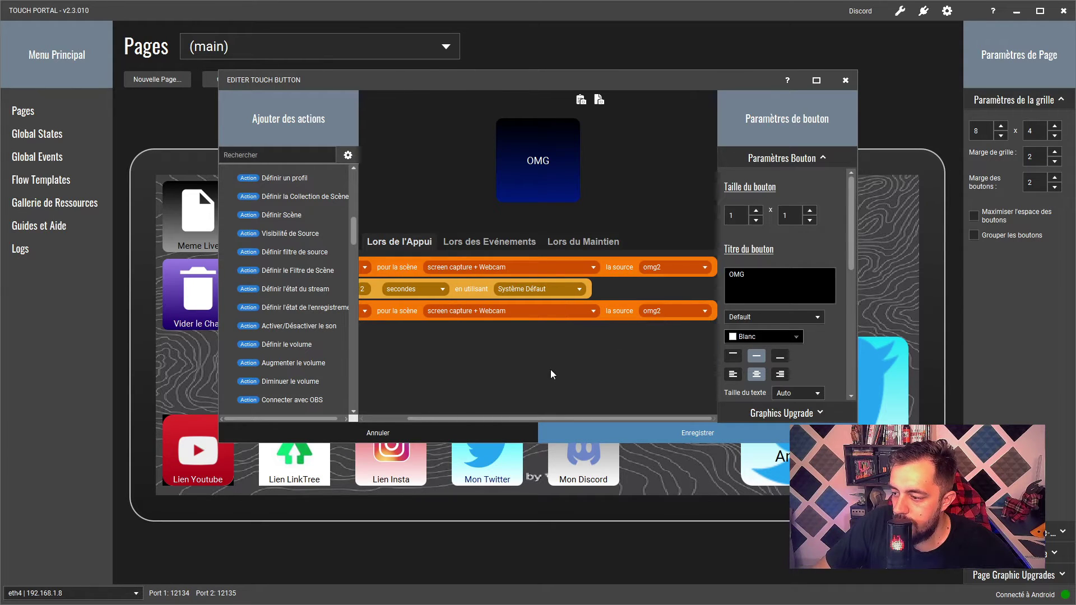
{"action": "left_click", "coordinate": [584, 432]}
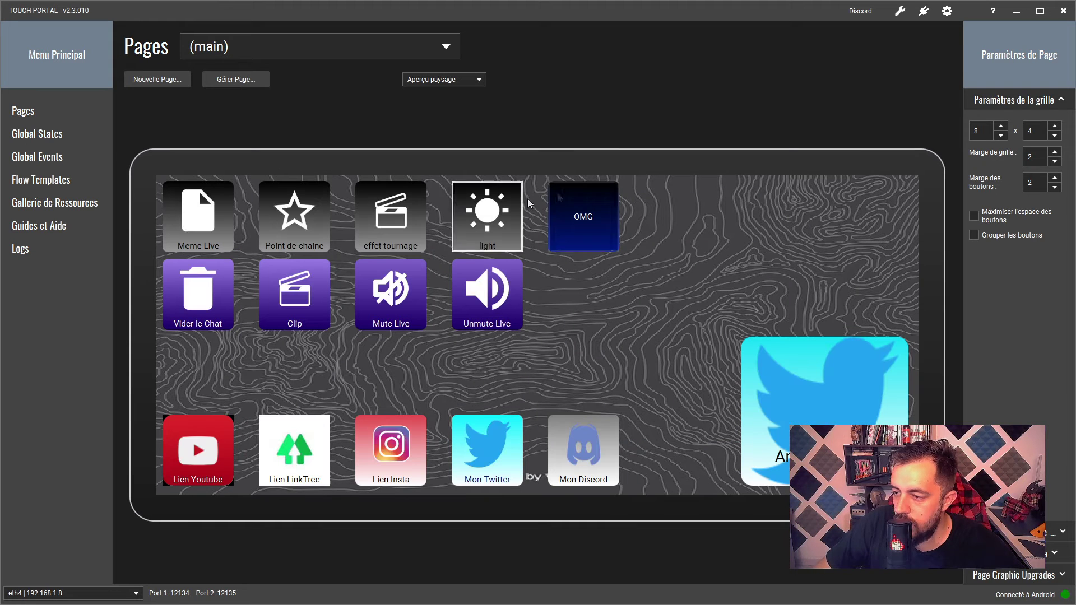
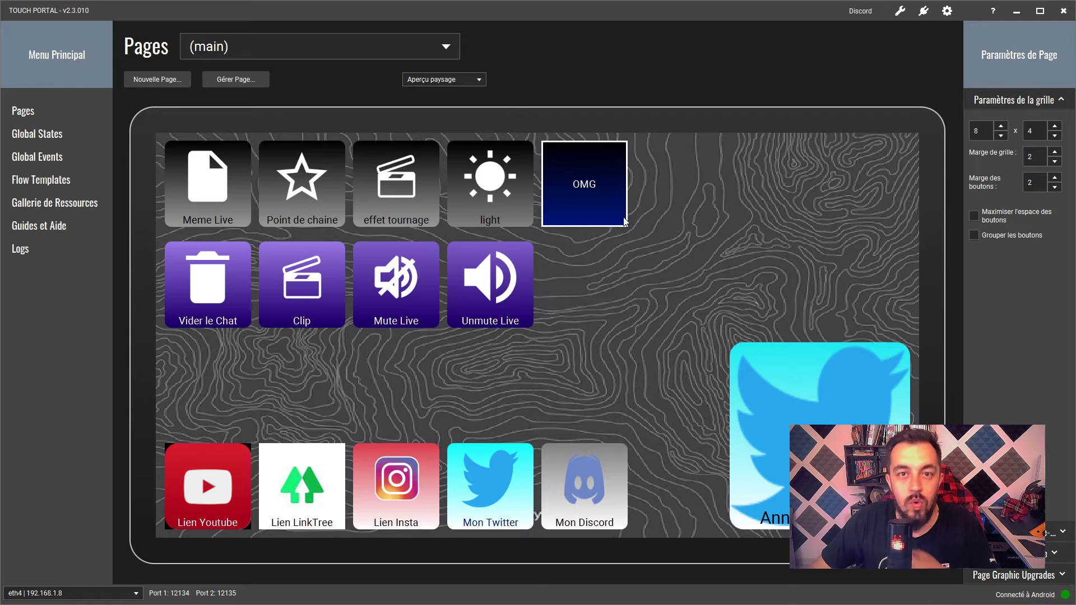
Step: Reopen the OMG button, copy its Afficher, Attendre and Masquer actions together, and close the editor without saving
{"action": "left_click", "coordinate": [543, 215]}
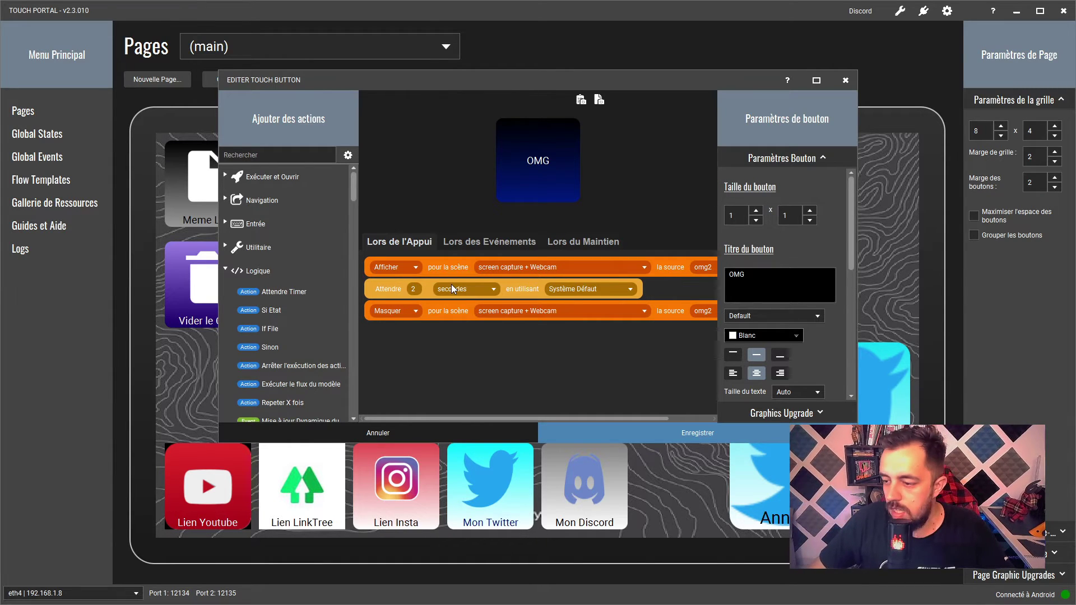
{"action": "left_click", "coordinate": [437, 277]}
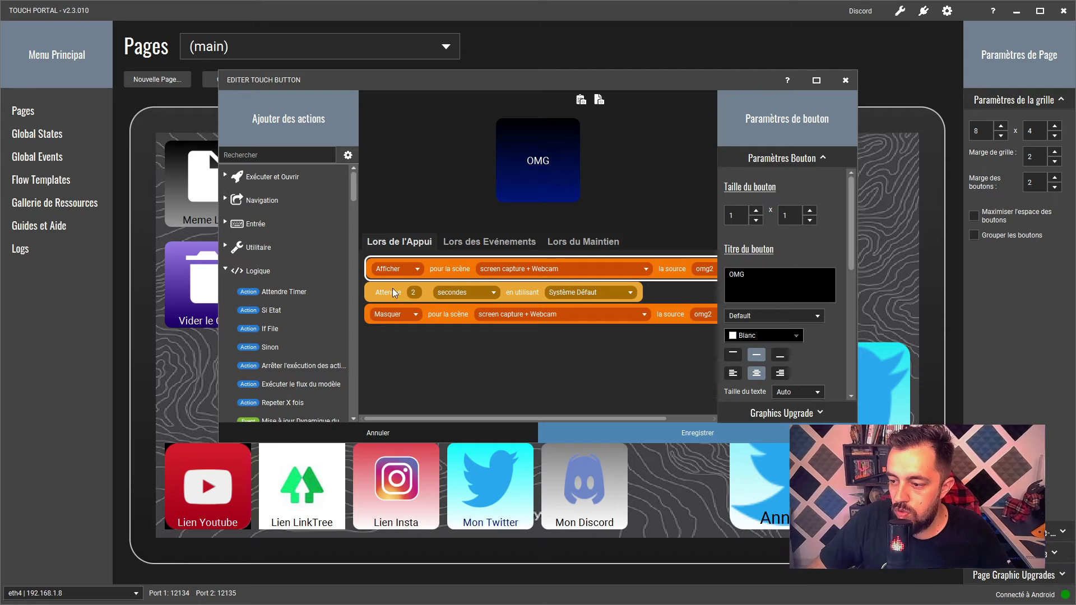
{"action": "left_click", "coordinate": [437, 290], "text": "ctrl"}
{"action": "left_click", "coordinate": [437, 318], "text": "ctrl"}
{"action": "right_click", "coordinate": [436, 318]}
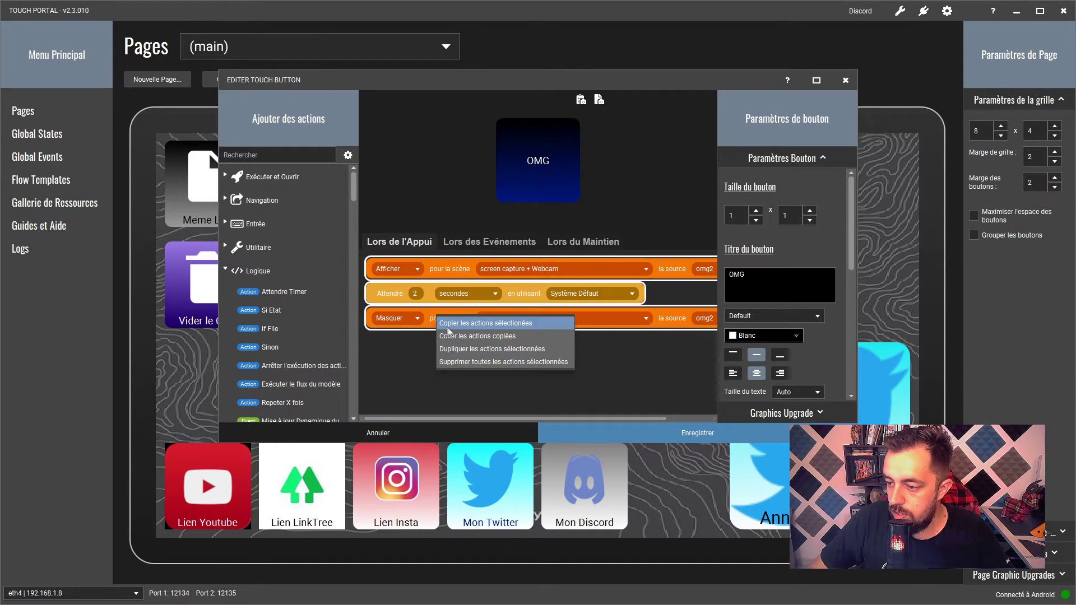
{"action": "left_click", "coordinate": [477, 325]}
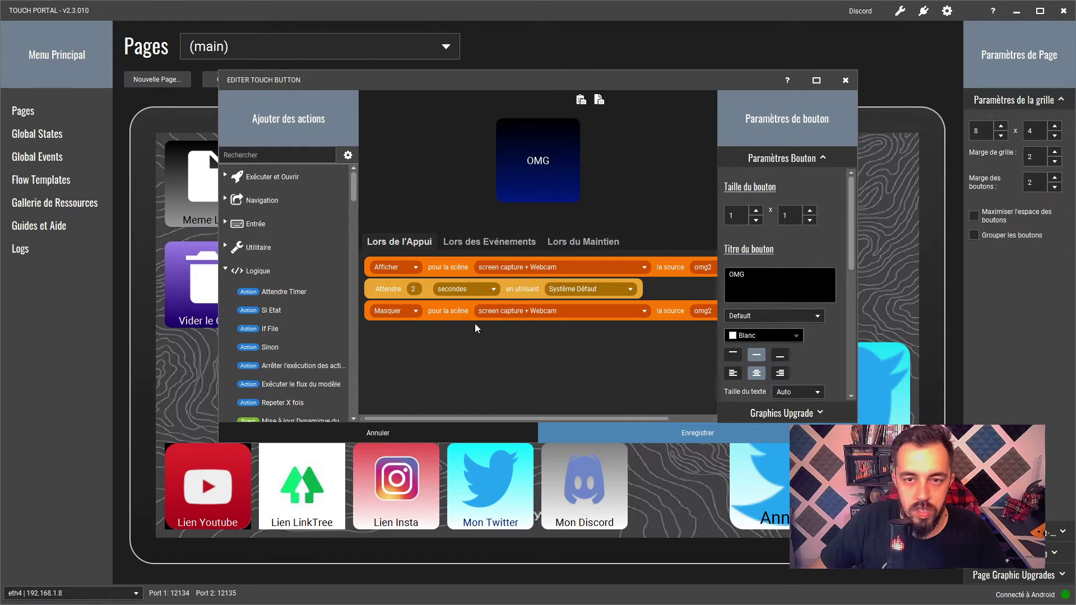
{"action": "left_click", "coordinate": [414, 435]}
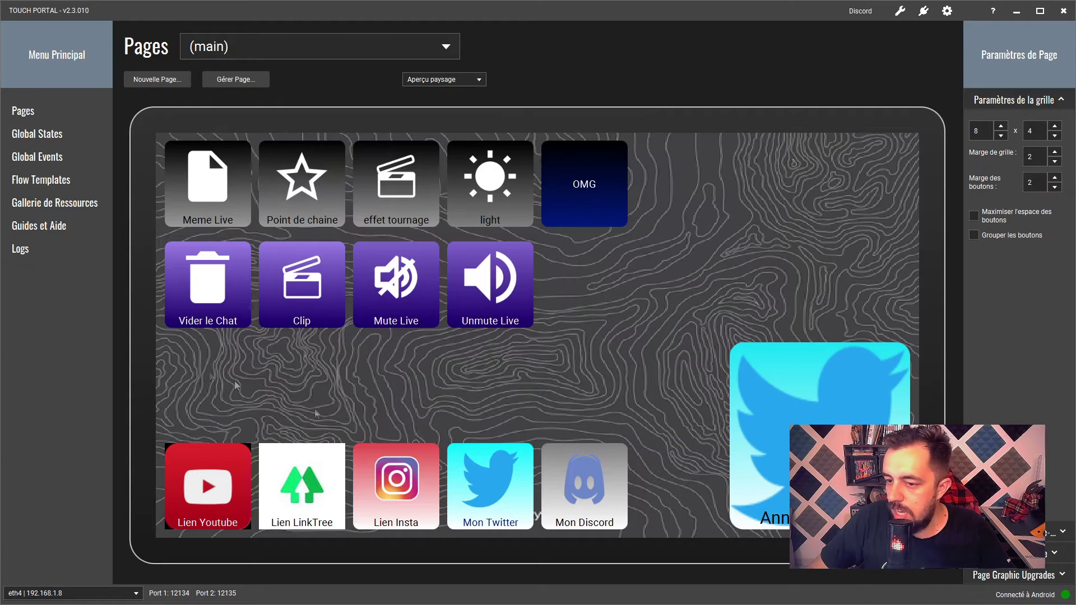
Step: Start a new Global Event named omg with the event Twitch - Quand Points de Chaîne utilisés
{"action": "left_click", "coordinate": [48, 162]}
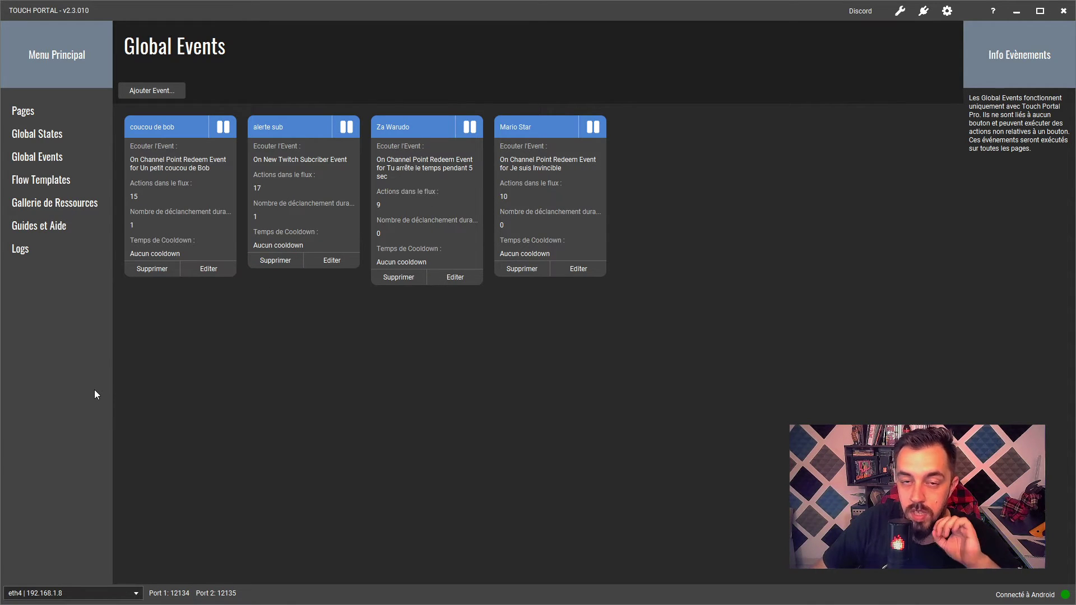
{"action": "left_click", "coordinate": [164, 87]}
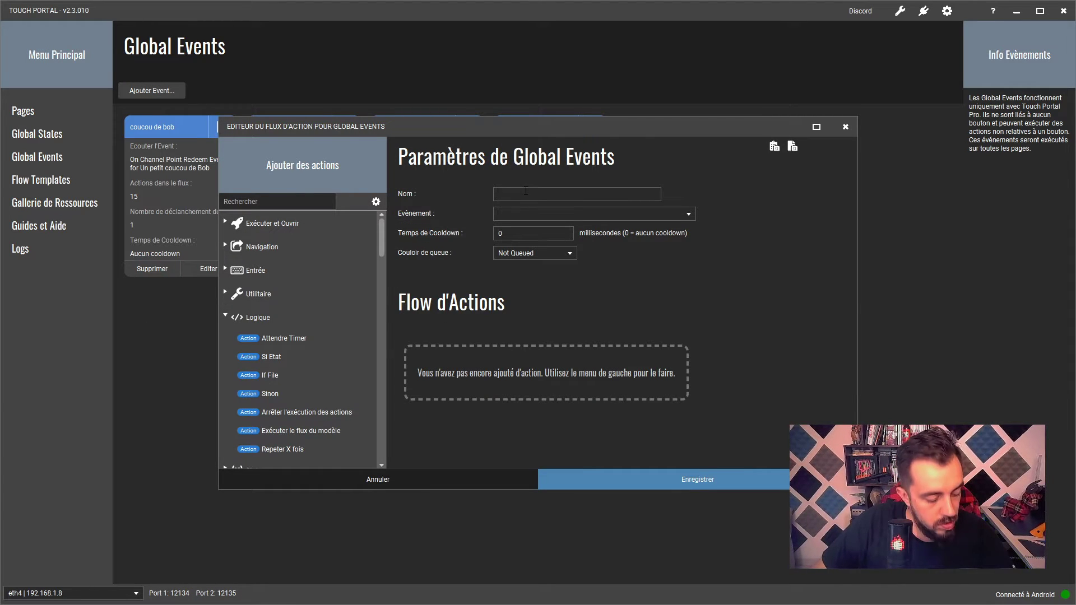
{"action": "left_click", "coordinate": [516, 194]}
{"action": "type", "text": "omg"}
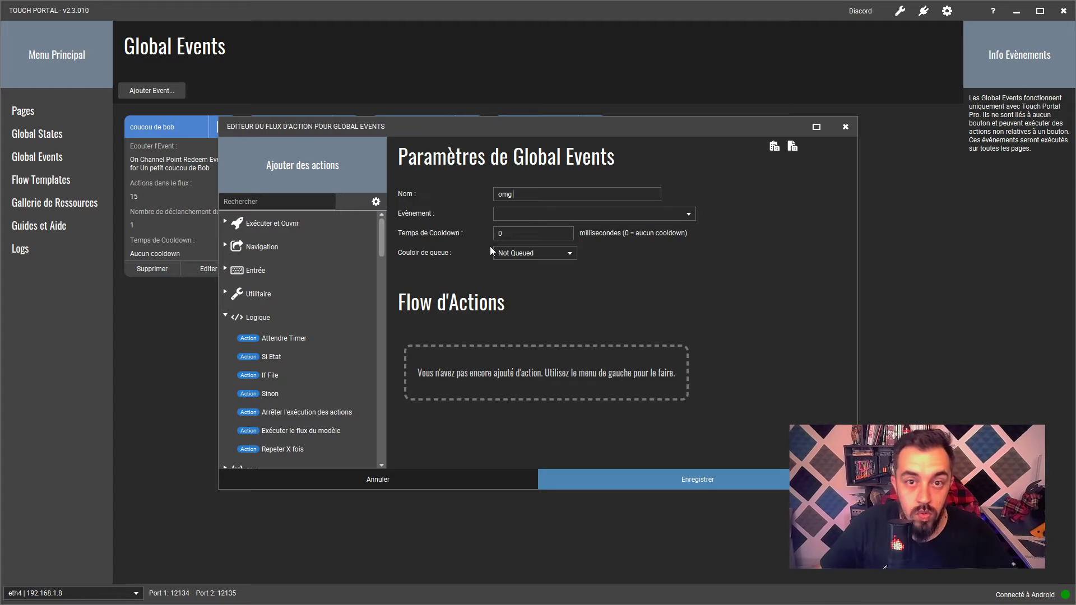
{"action": "left_click", "coordinate": [634, 217]}
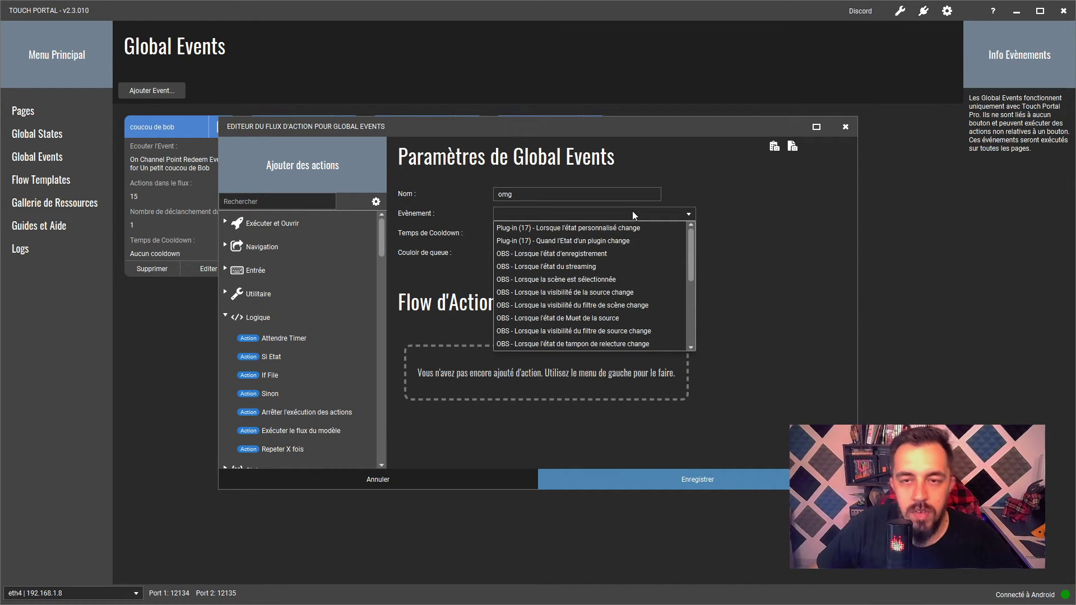
{"action": "scroll", "coordinate": [549, 266], "scroll_direction": "down", "scroll_amount": 2}
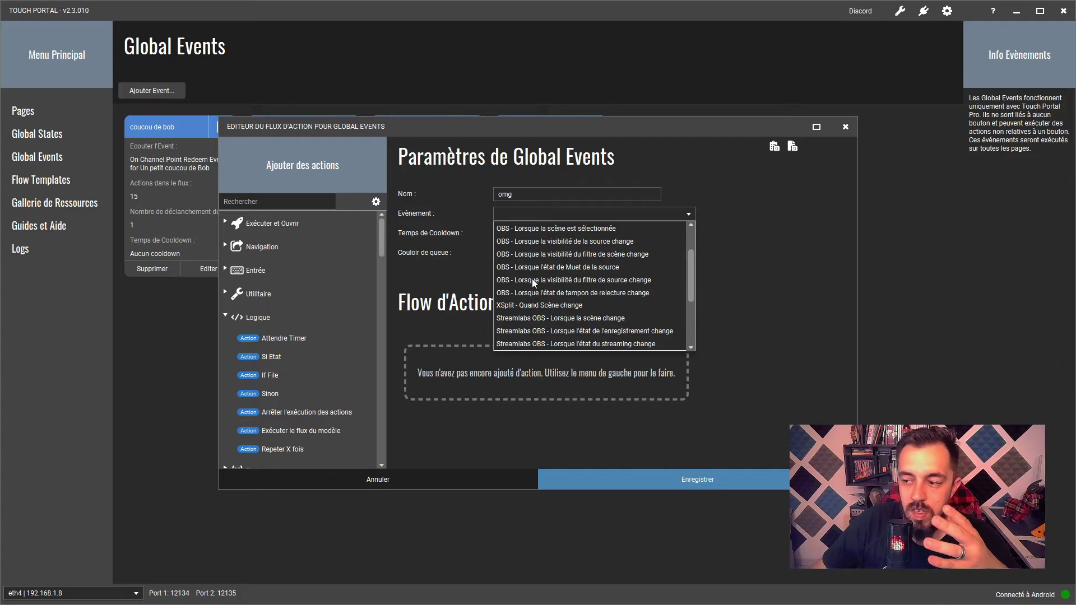
{"action": "scroll", "coordinate": [532, 283], "scroll_direction": "down", "scroll_amount": 2}
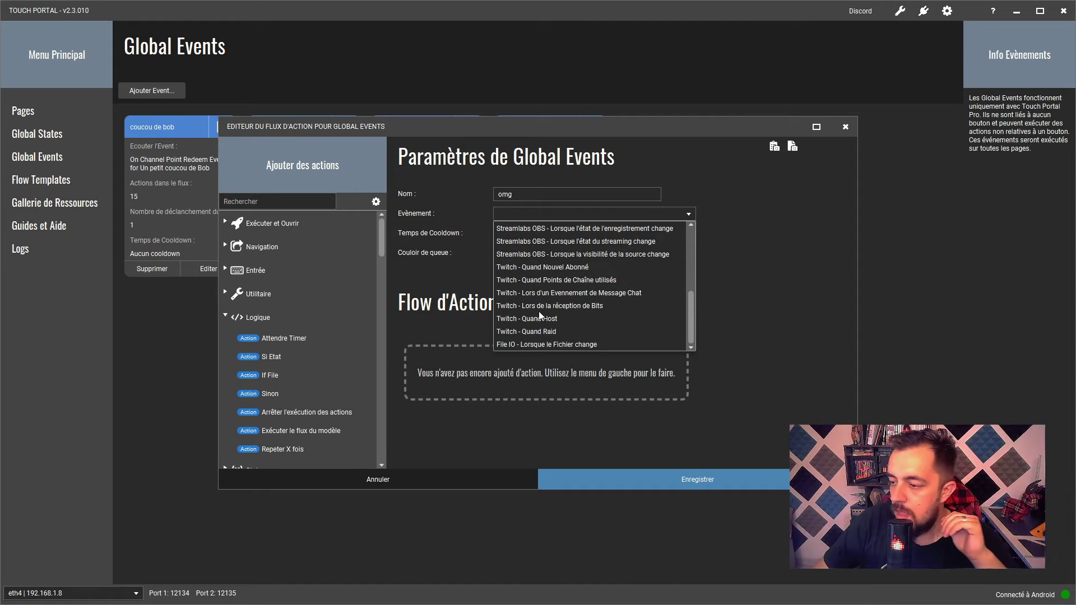
{"action": "left_click", "coordinate": [542, 280]}
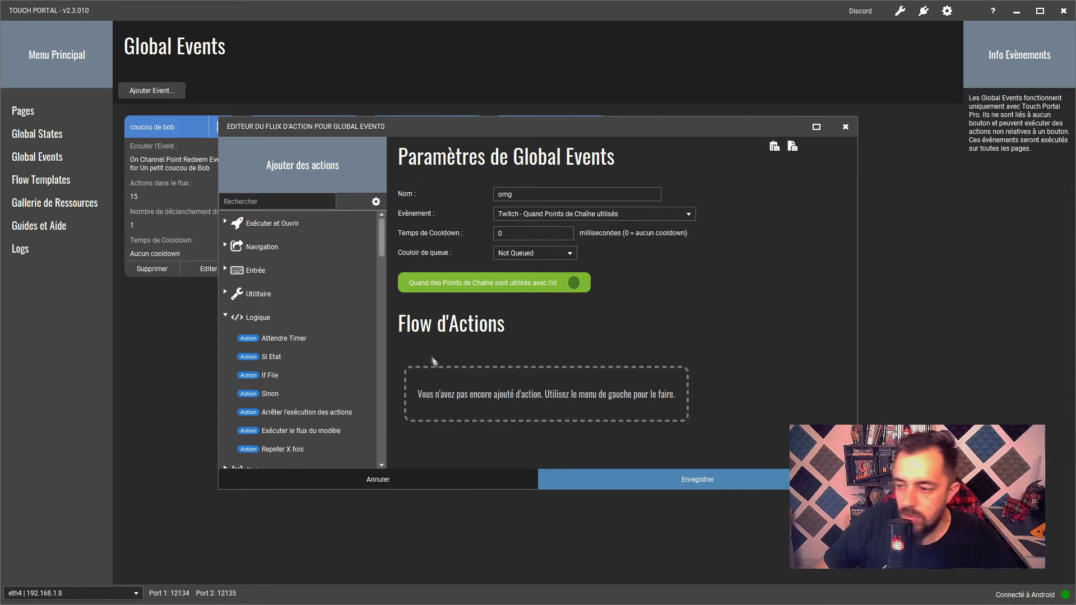
Step: View the omg event's queue options, paste the copied actions into its Flow d'Actions, and discard the event
{"action": "left_click", "coordinate": [535, 257]}
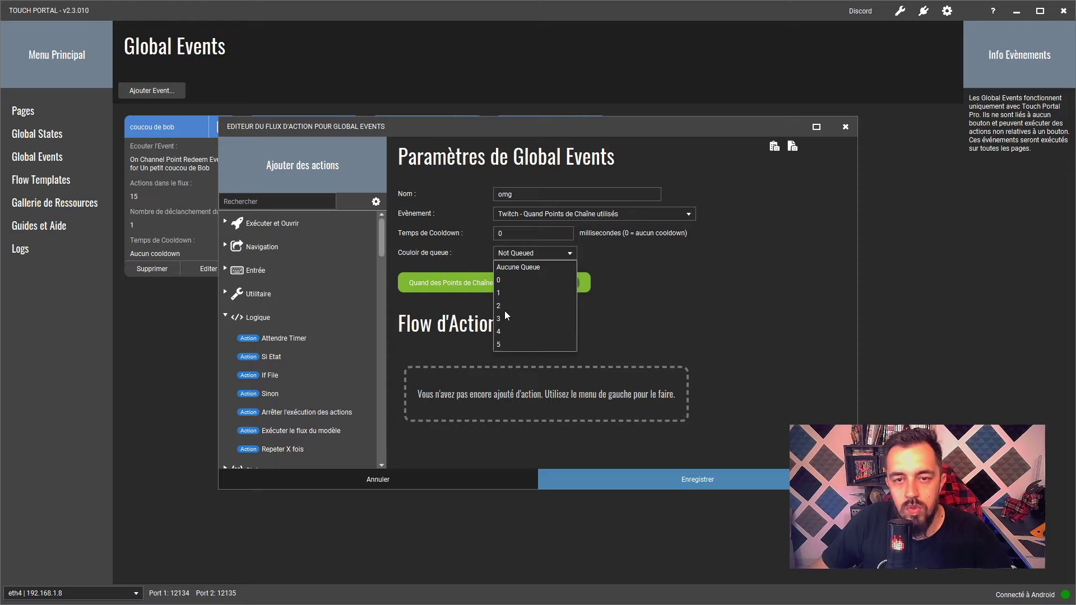
{"action": "left_click", "coordinate": [663, 318]}
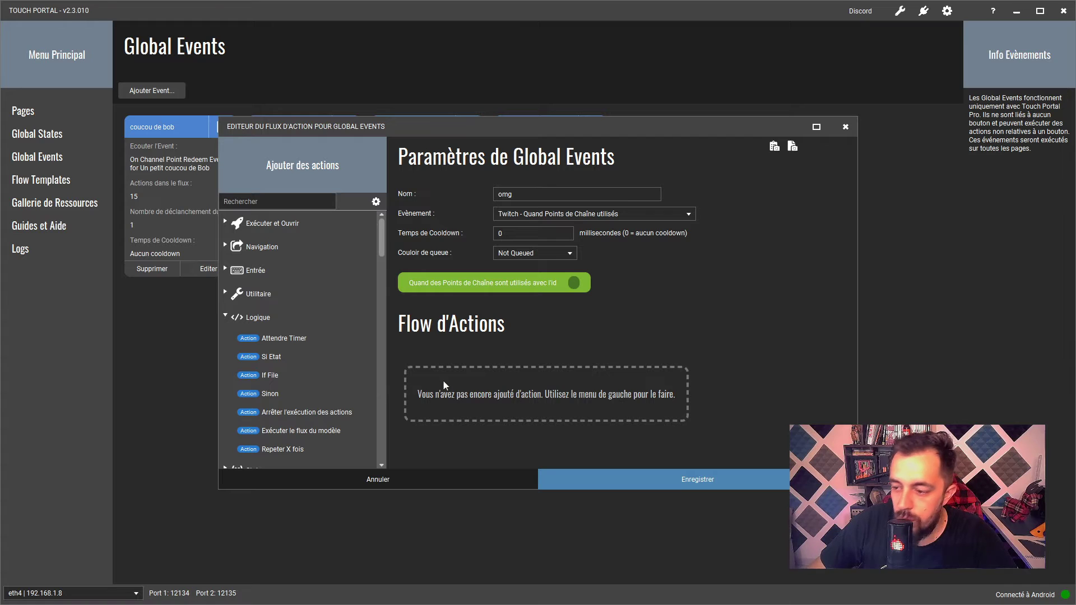
{"action": "right_click", "coordinate": [460, 387]}
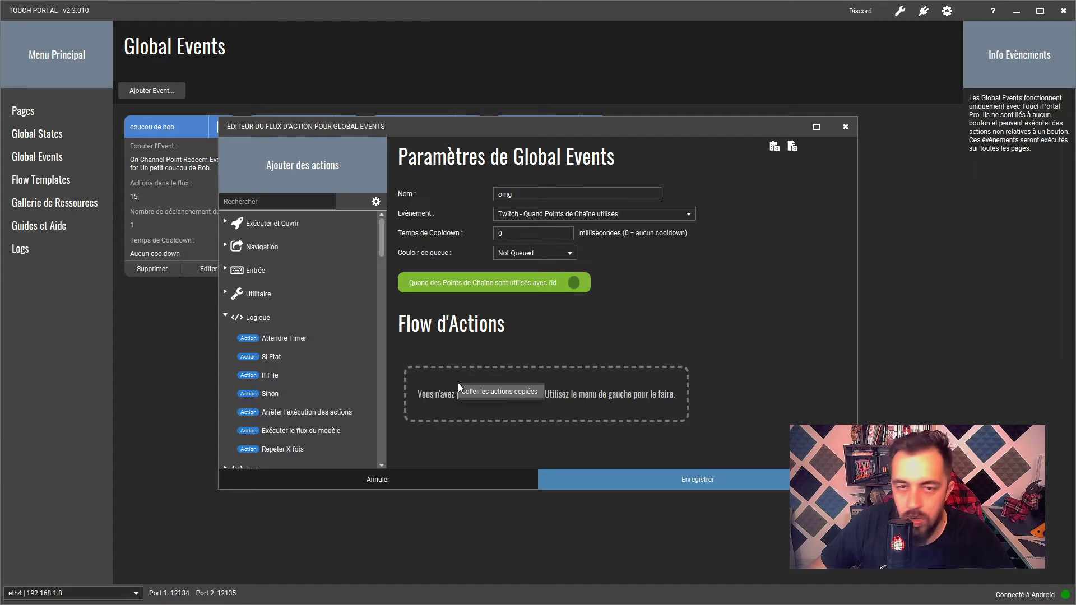
{"action": "left_click", "coordinate": [476, 391]}
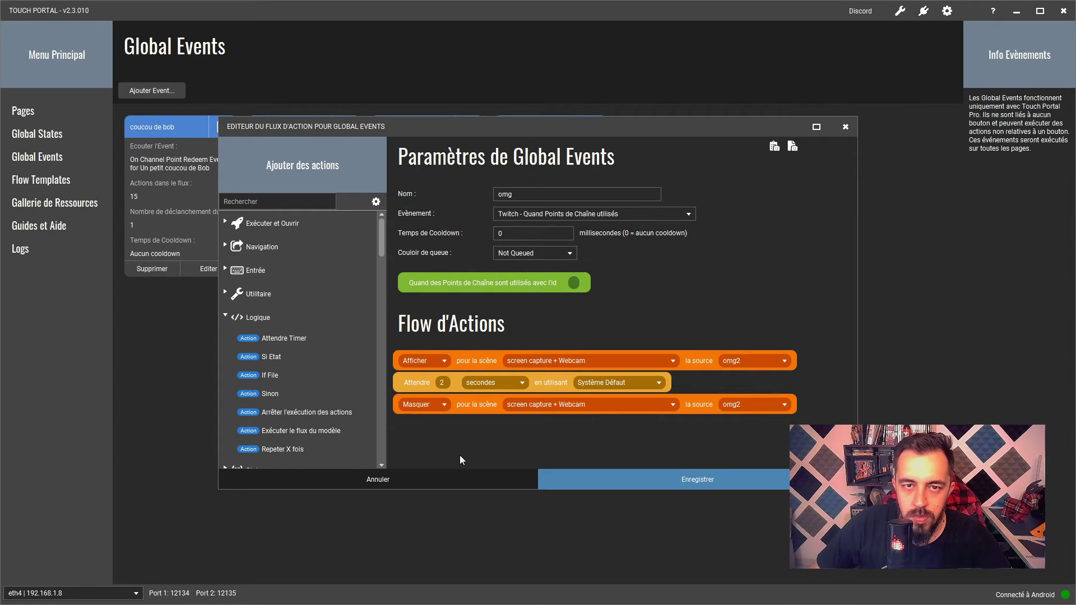
{"action": "left_click", "coordinate": [429, 479]}
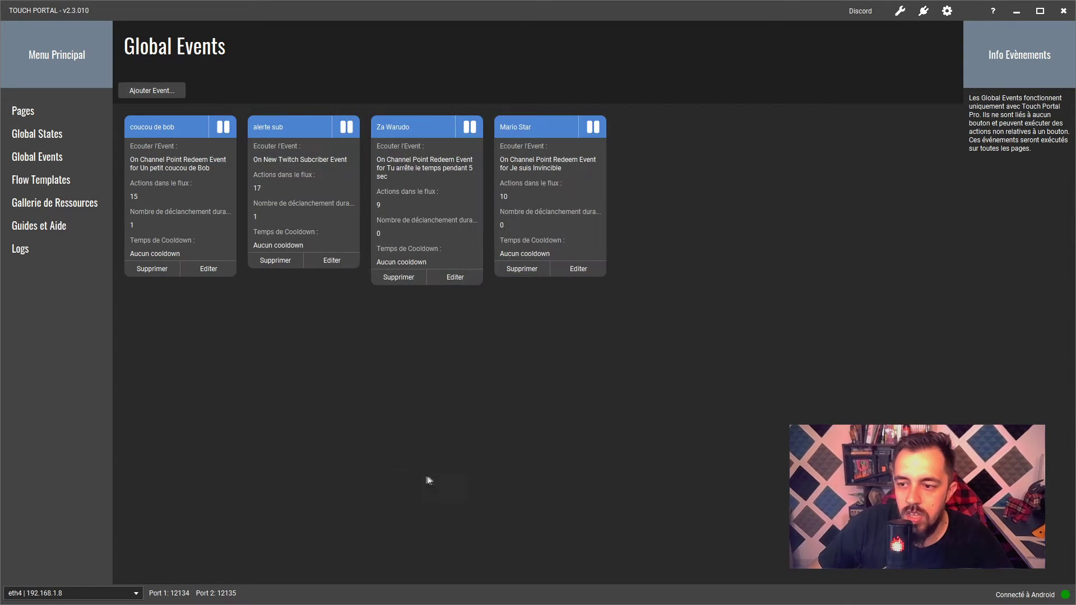
Step: Open the coucou de bob event, examine its trigger and its whole action flow, and close it
{"action": "left_click", "coordinate": [205, 266]}
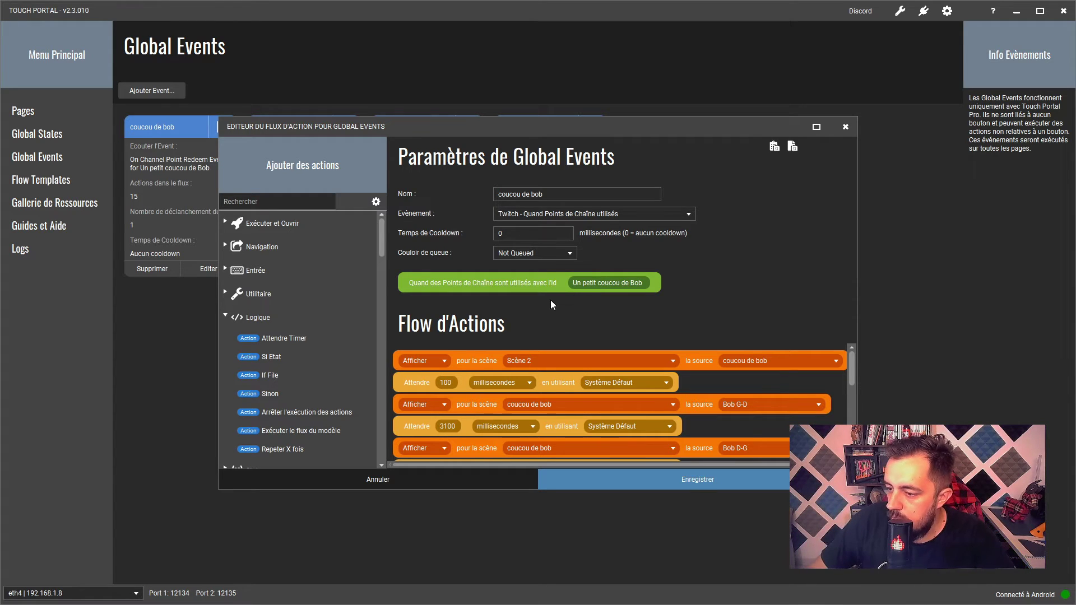
{"action": "scroll", "coordinate": [846, 375], "scroll_direction": "down", "scroll_amount": 1}
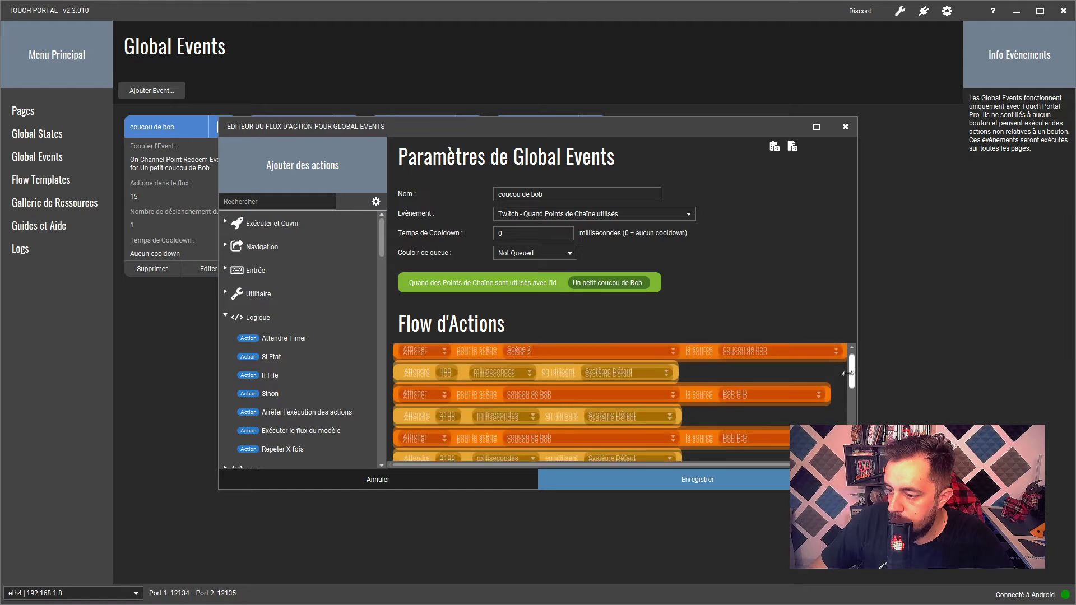
{"action": "scroll", "coordinate": [846, 374], "scroll_direction": "up", "scroll_amount": 1}
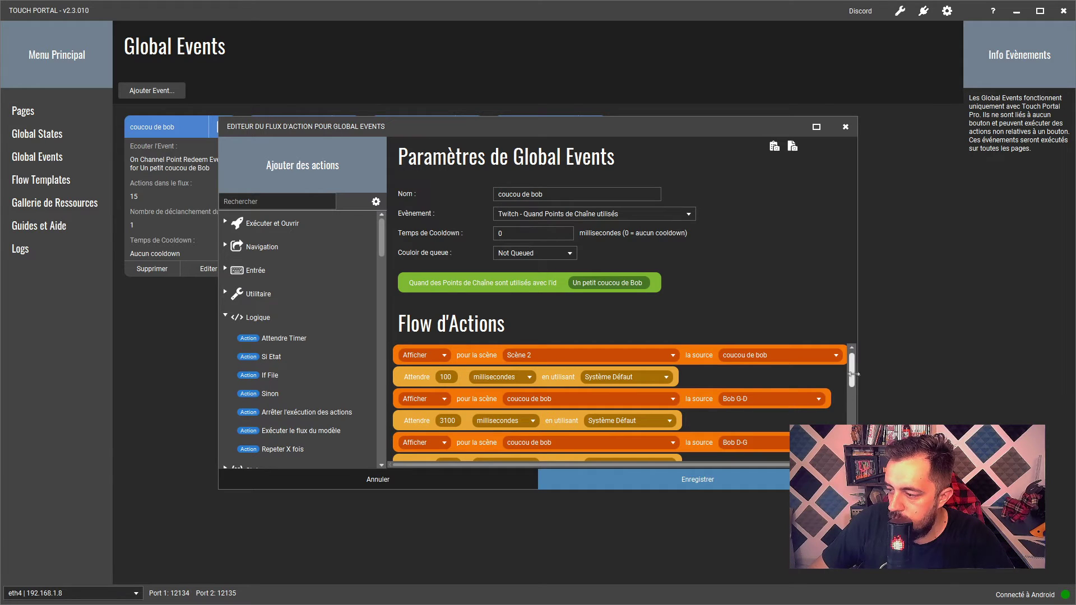
{"action": "scroll", "coordinate": [850, 375], "scroll_direction": "down", "scroll_amount": 1}
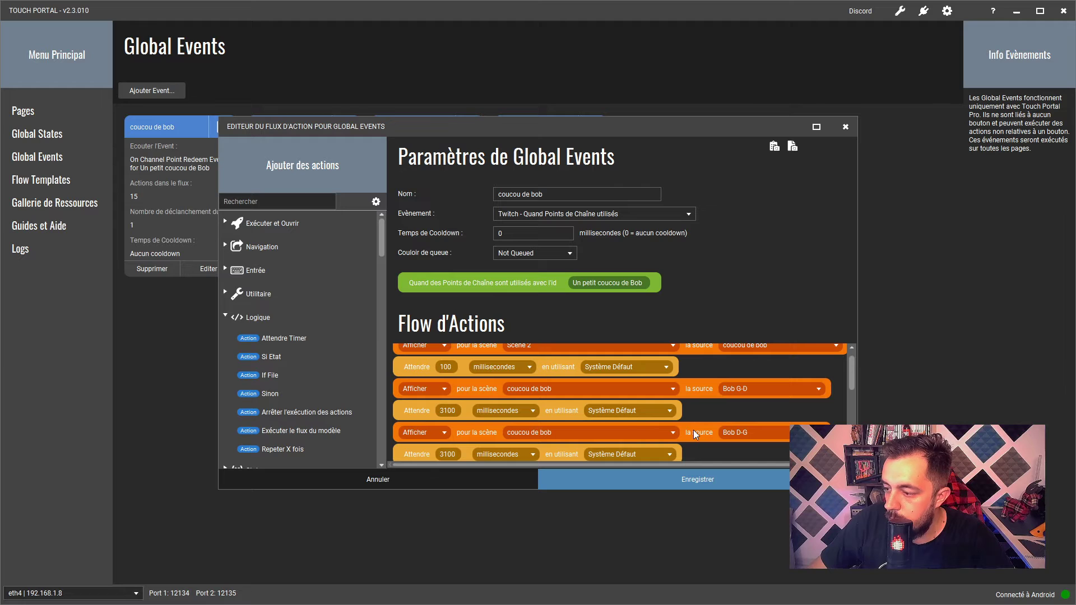
{"action": "scroll", "coordinate": [697, 431], "scroll_direction": "down", "scroll_amount": 2}
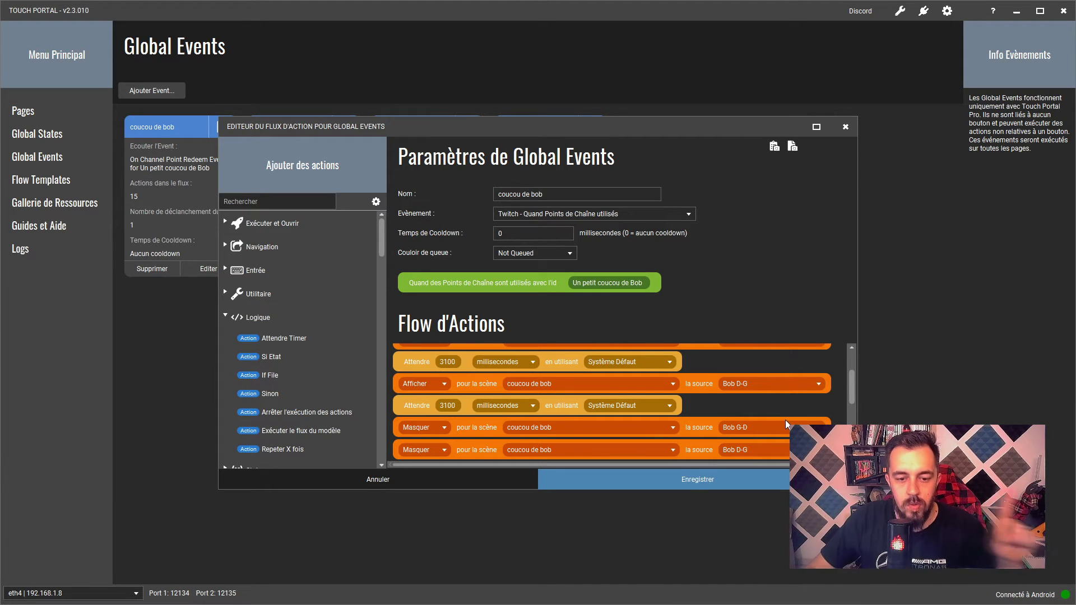
{"action": "left_click_drag", "start_coordinate": [851, 382], "coordinate": [851, 425]}
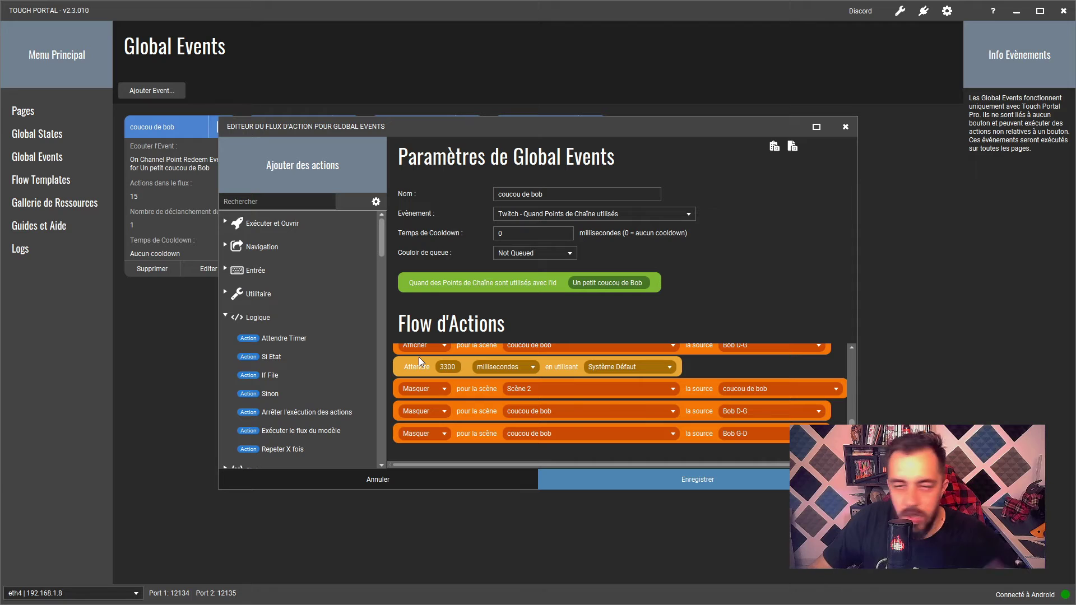
{"action": "left_click", "coordinate": [650, 481]}
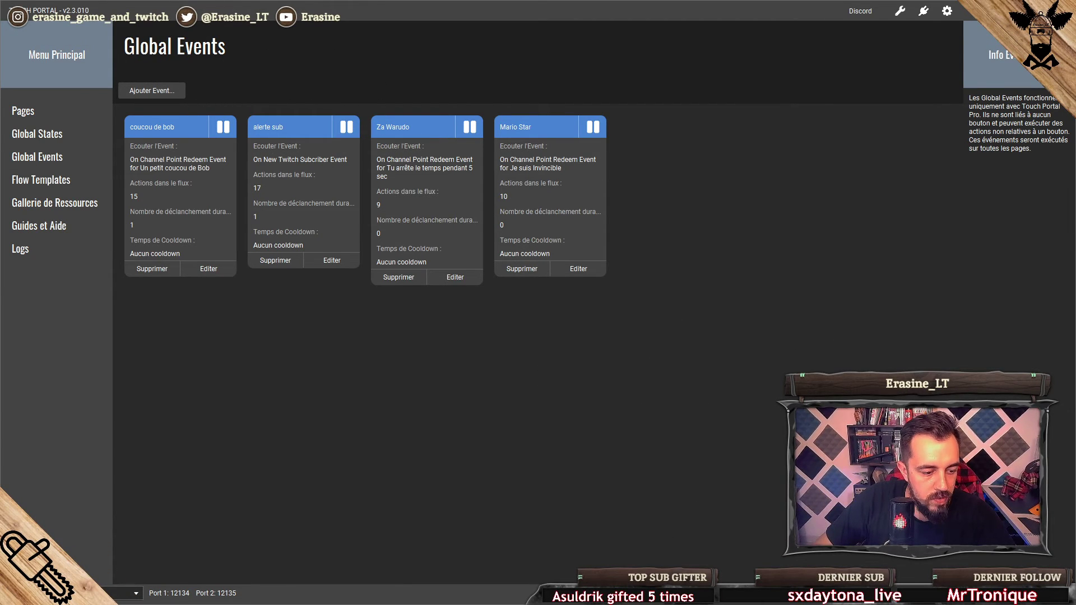
Step: Switch to the Twitch stream manager, open the channel rewards in the chat, and redeem the 500-point Un petit coucou de Bob reward
{"action": "key", "text": "alt+Tab"}
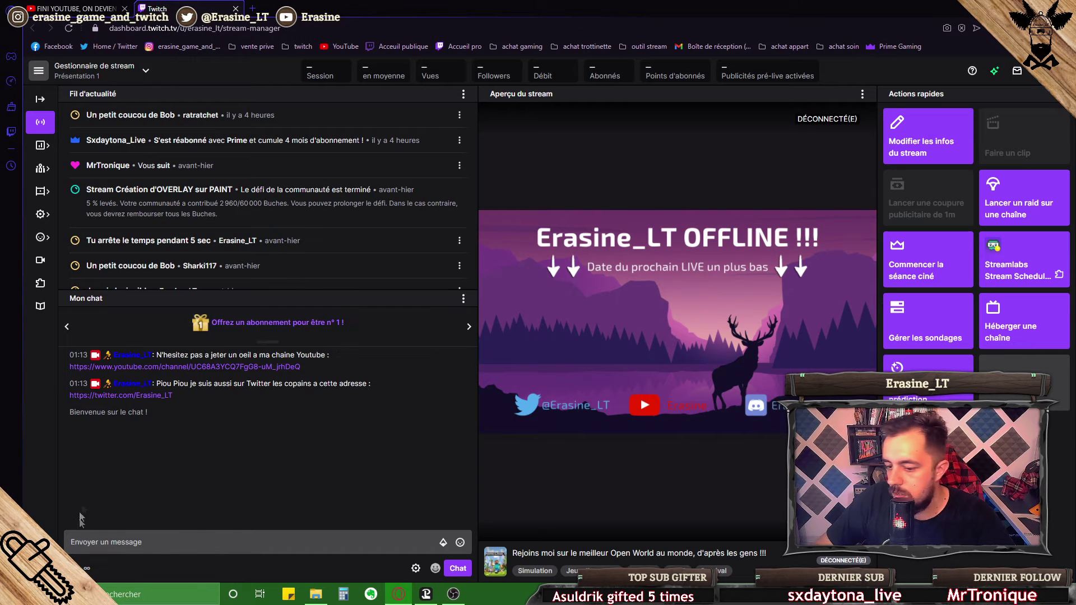
{"action": "left_click", "coordinate": [87, 568]}
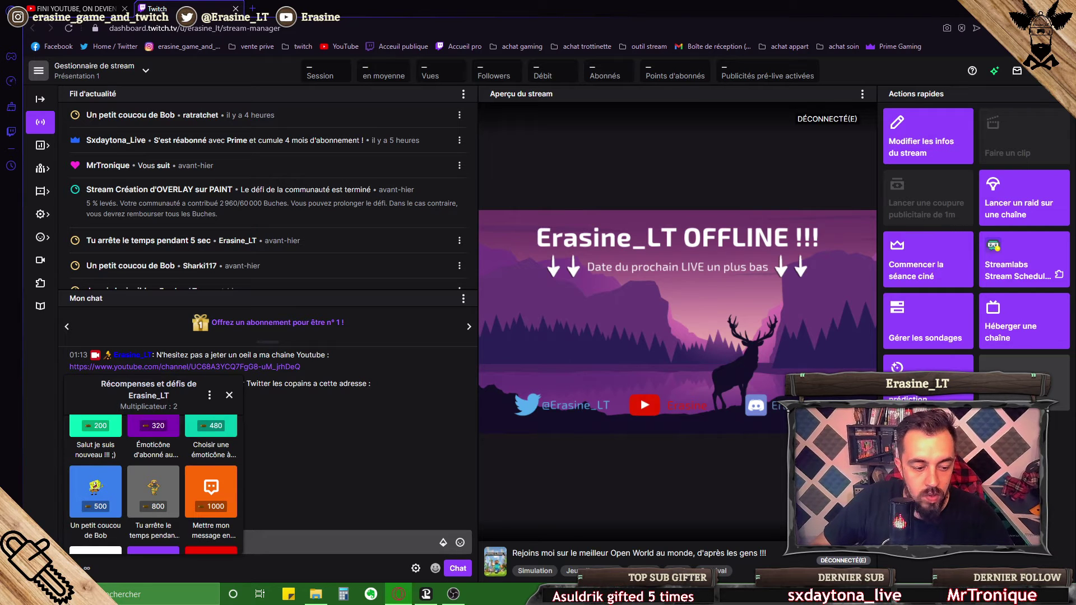
{"action": "left_click", "coordinate": [426, 594]}
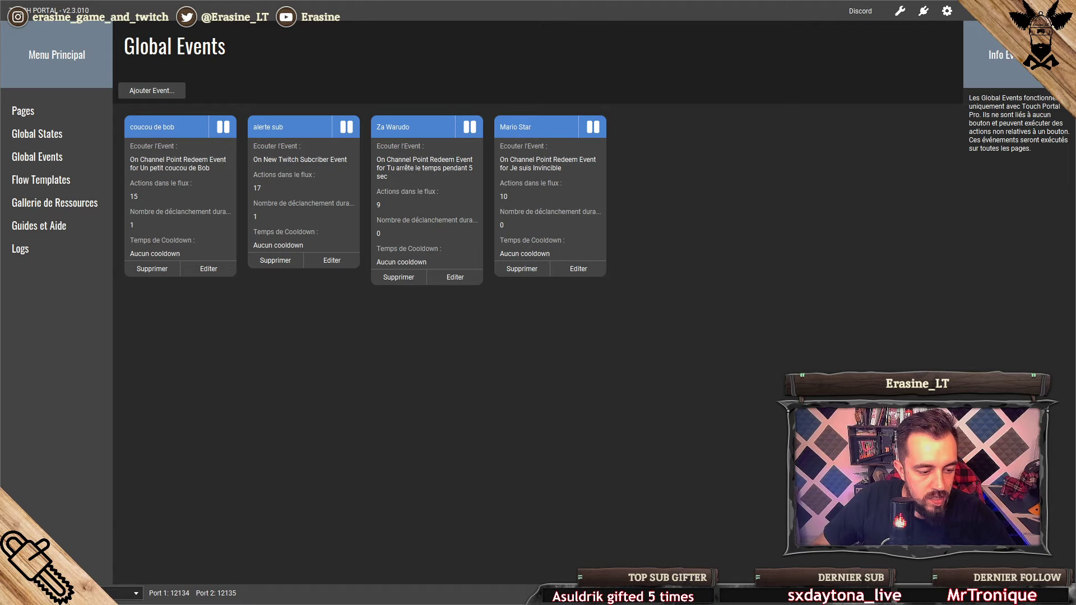
{"action": "key", "text": "alt+Tab"}
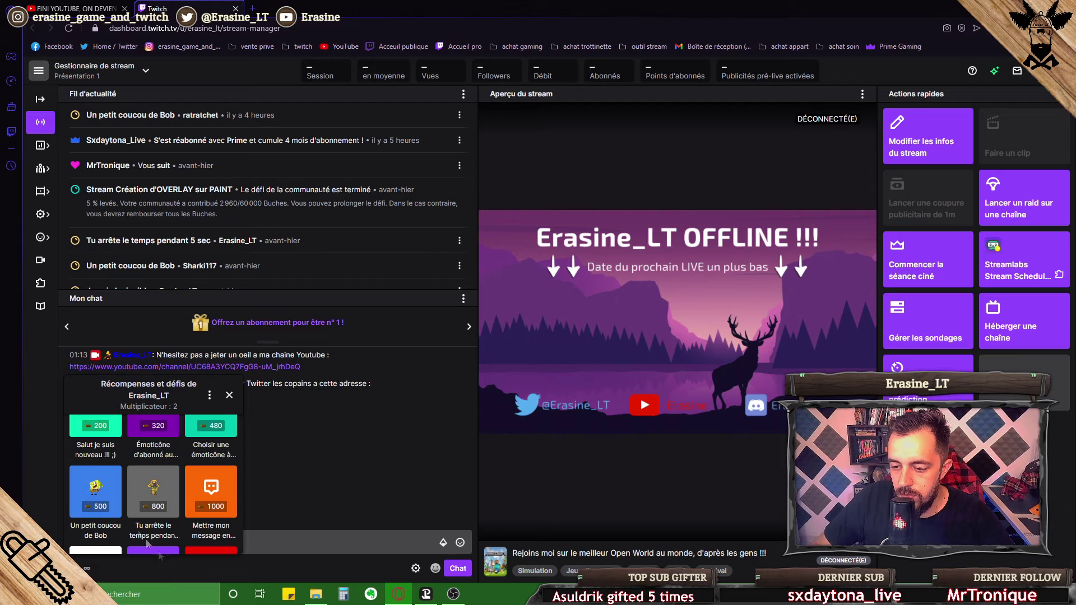
{"action": "left_click", "coordinate": [94, 489]}
{"action": "left_click", "coordinate": [147, 532]}
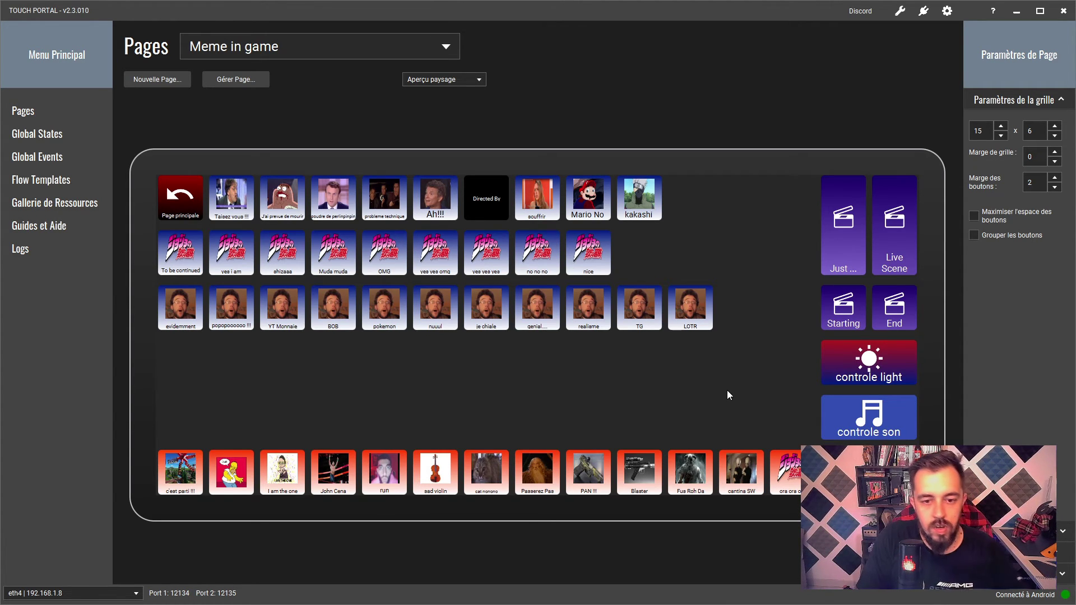
Step: Switch the displayed Touch Portal page from Meme in game to Light
{"action": "left_click", "coordinate": [390, 46]}
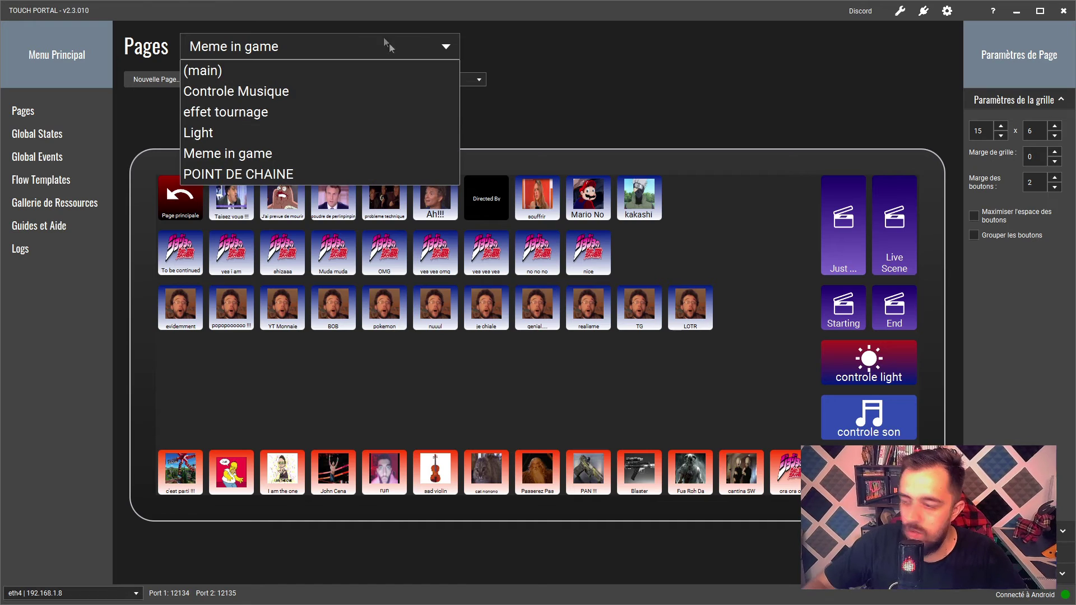
{"action": "left_click", "coordinate": [217, 133]}
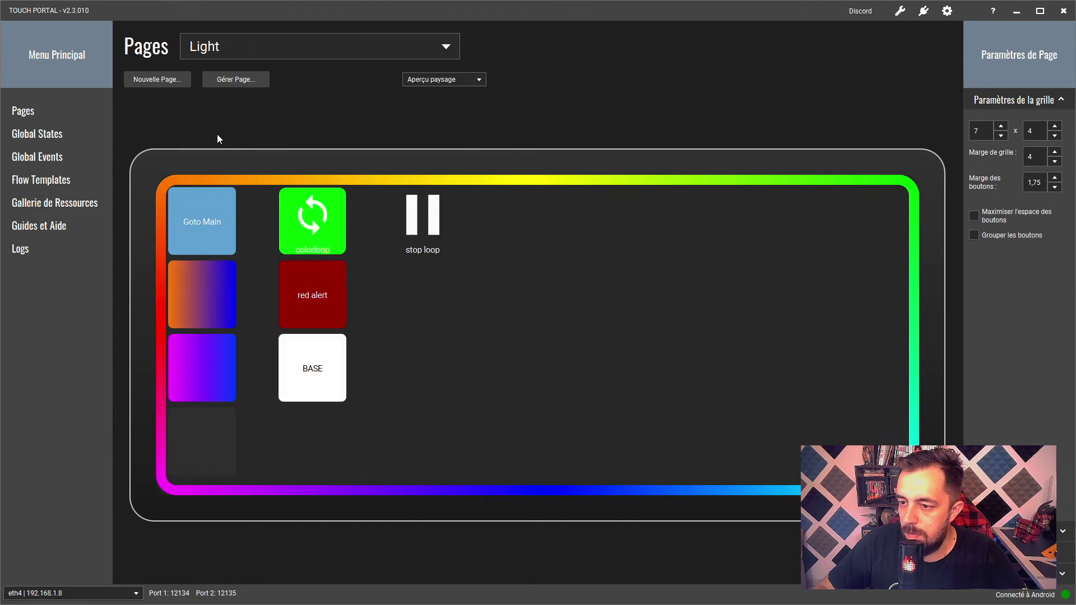